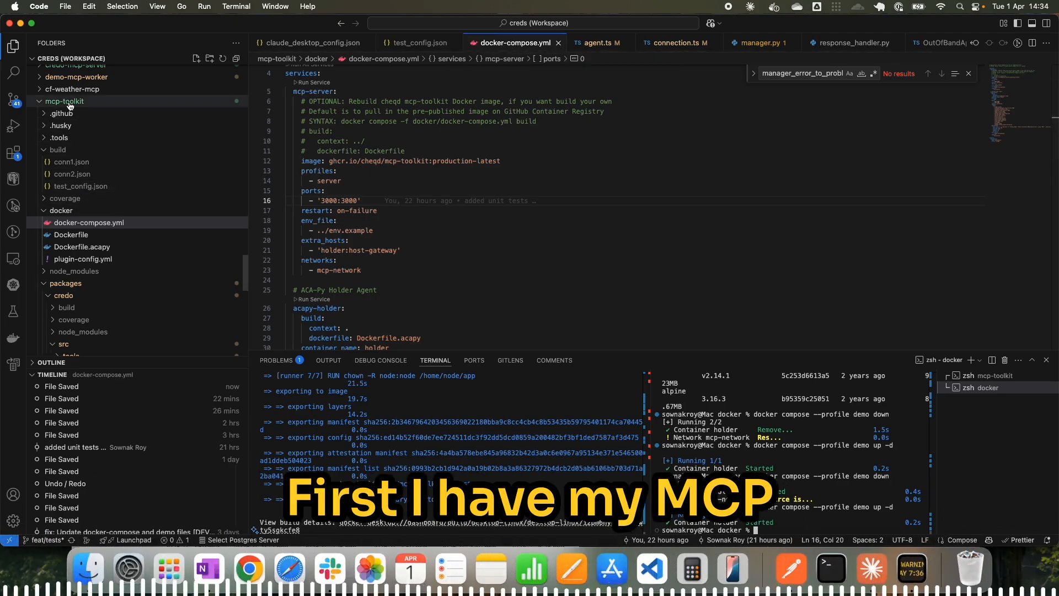
Review the acapy-holder service definition and its startup settings in docker-compose.yml
mouse_move(480, 197)
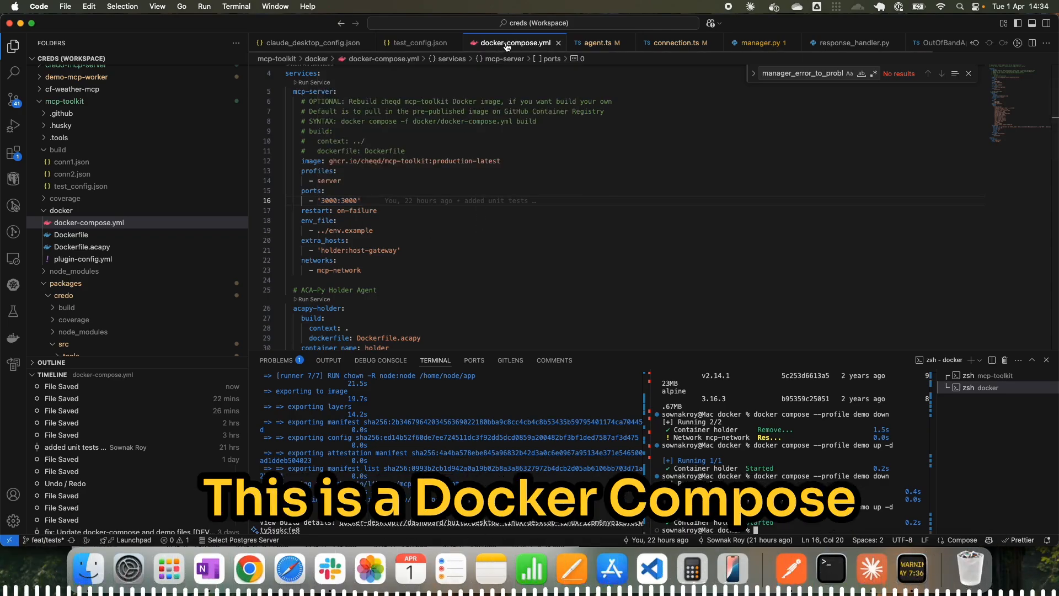
scroll(386, 193, "down", 6)
left_click_drag(293, 137, 396, 228)
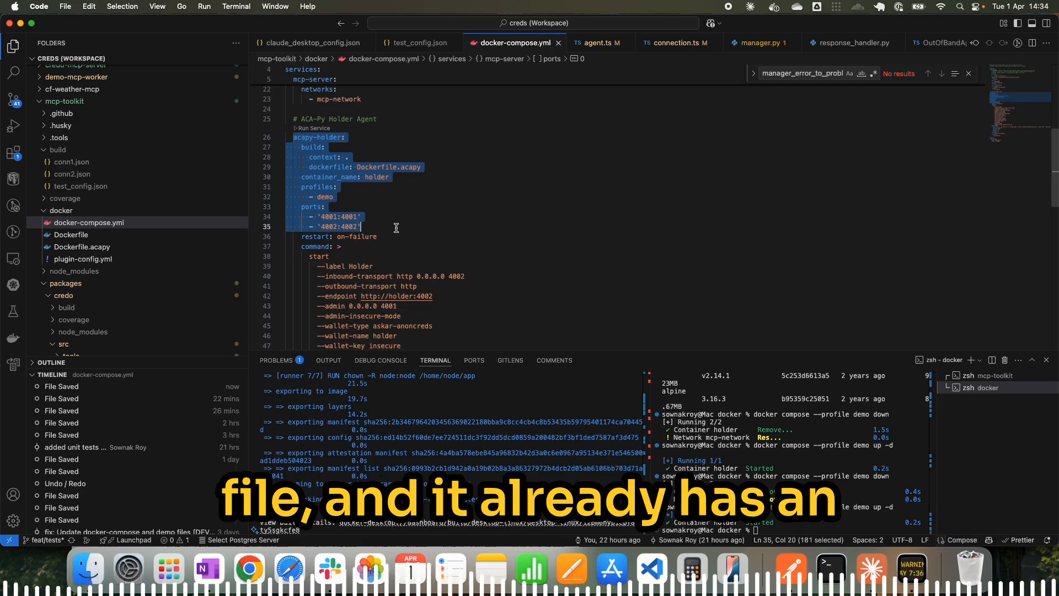
left_click(413, 217)
left_click(406, 197)
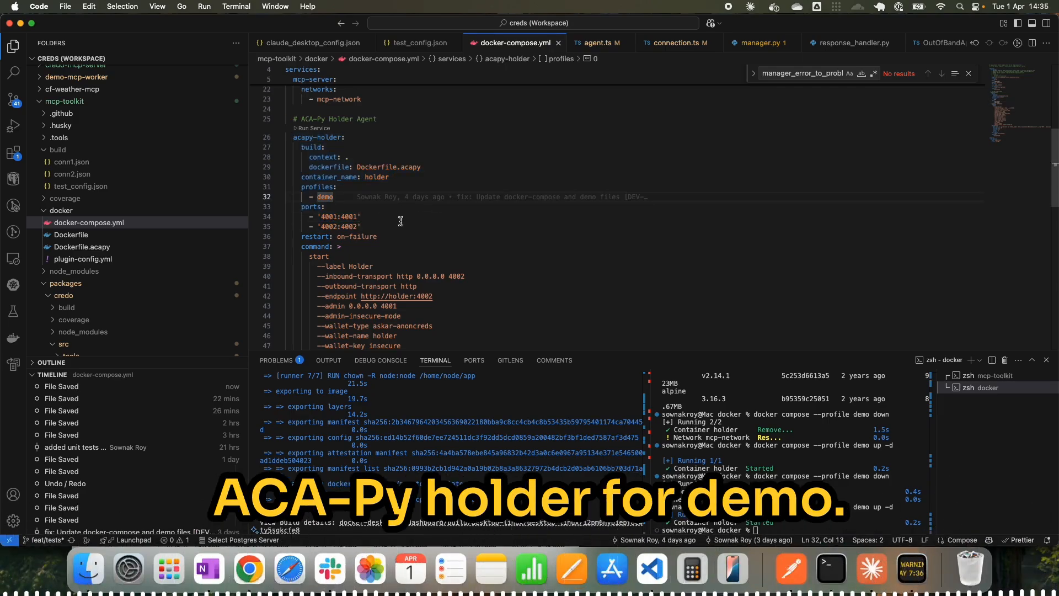
scroll(387, 225, "down", 3)
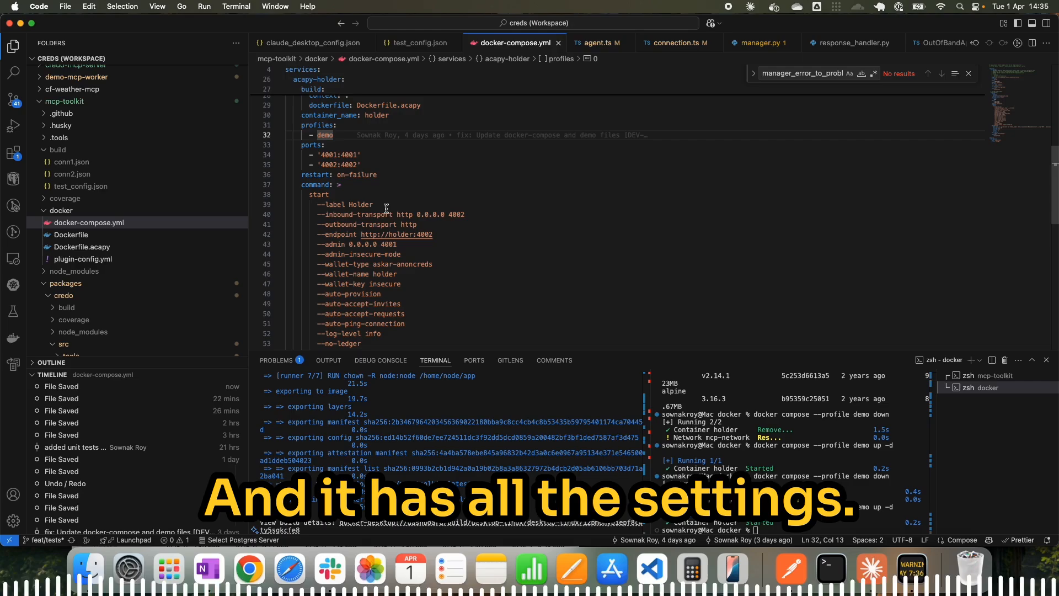
Clear the docker terminal and recall the command docker compose --profile demo up -d without running it
left_click_drag(761, 350, 764, 333)
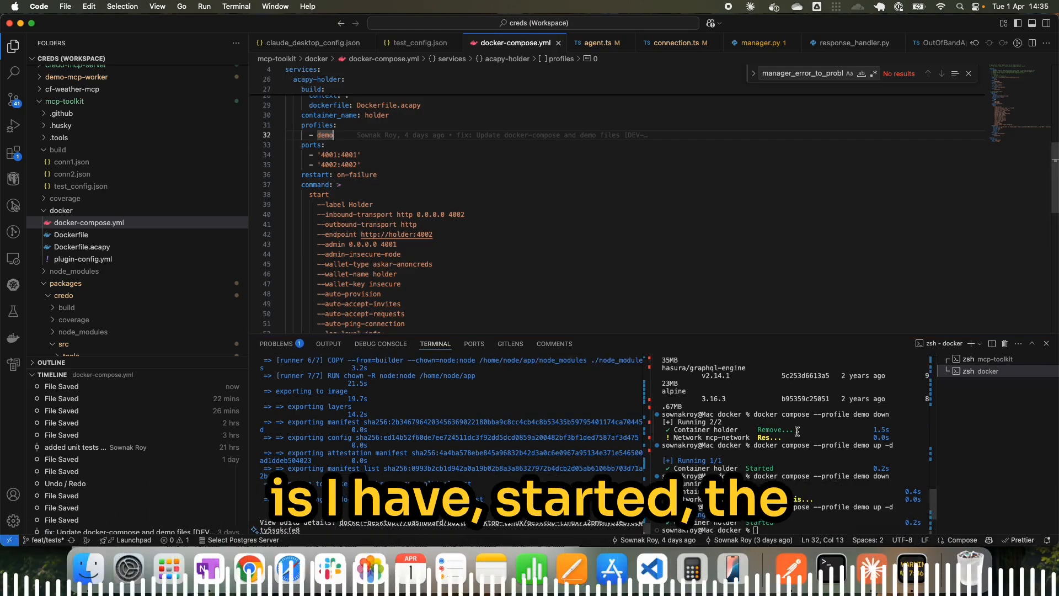
left_click(805, 441)
type("ar")
key("Return")
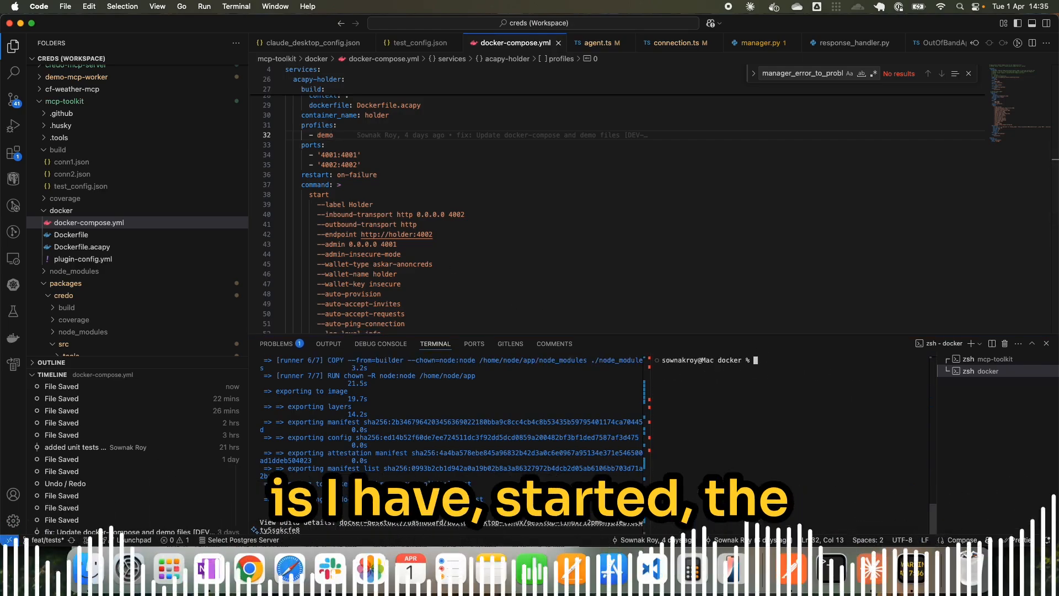
key("Up")
key("Up")
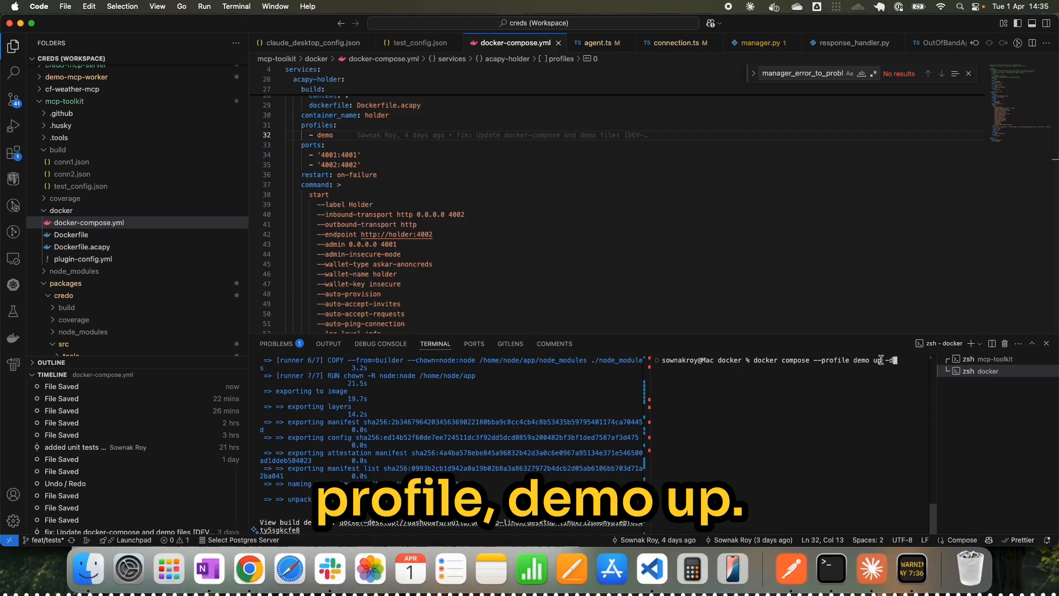
Examine the acapy-holder's demo profile and the full mcp-server service block in docker-compose.yml
scroll(502, 214, "up", 2)
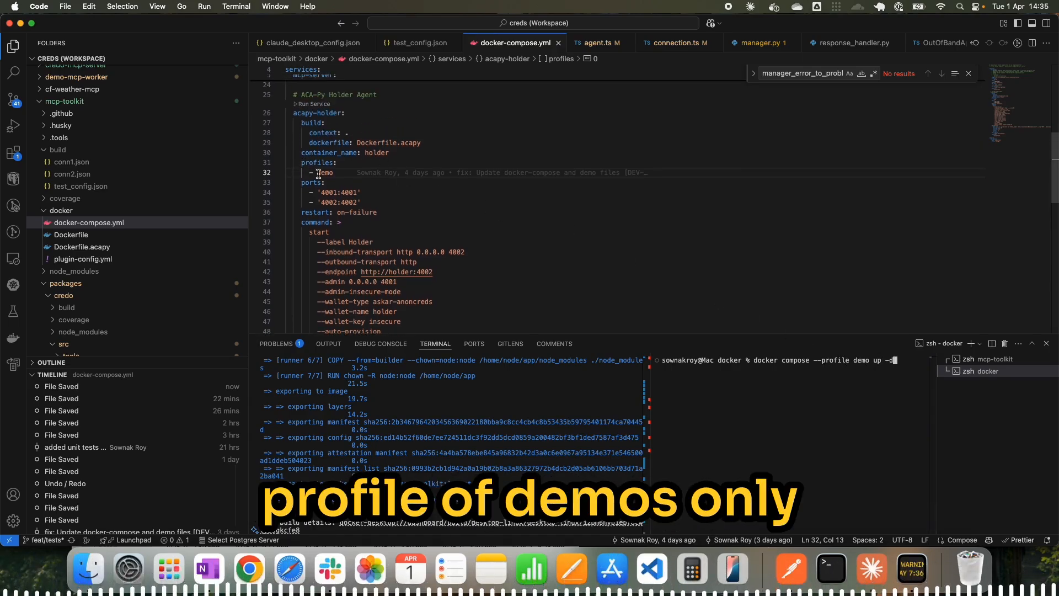
left_click_drag(334, 173, 288, 163)
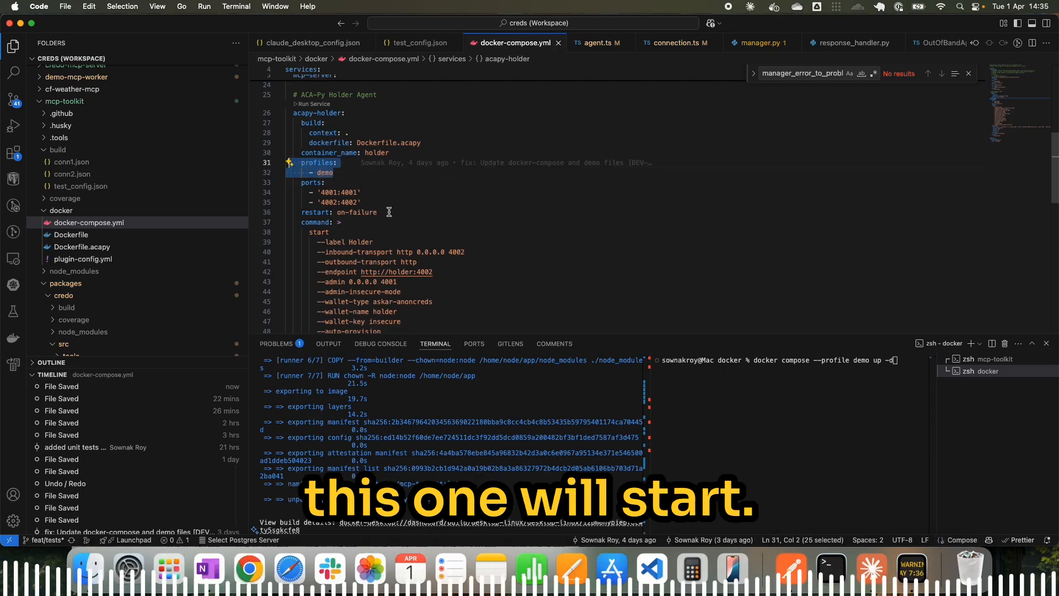
scroll(389, 211, "down", 1)
scroll(497, 220, "up", 8)
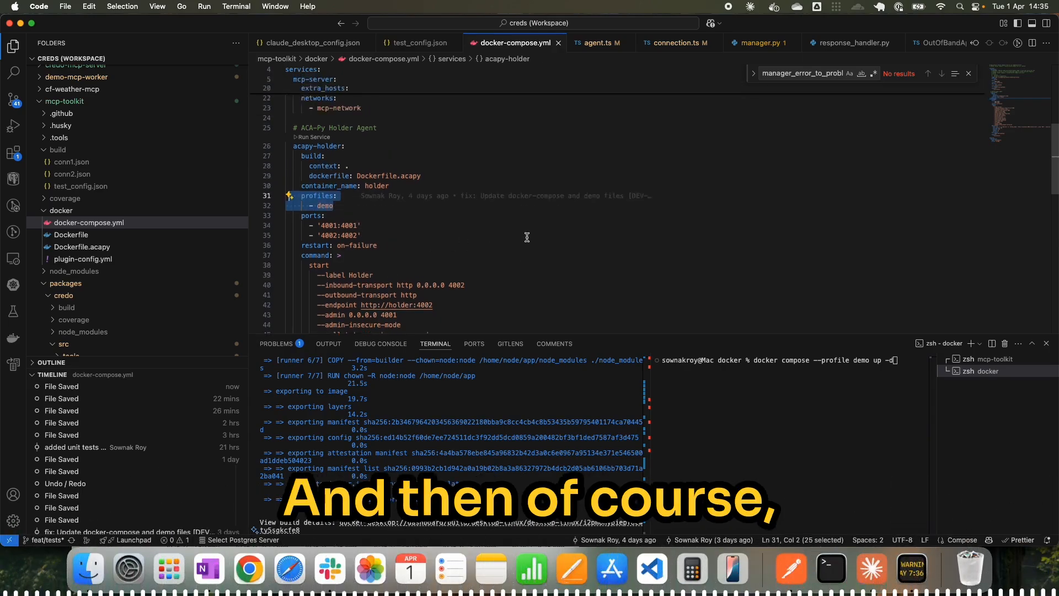
left_click_drag(291, 129, 419, 304)
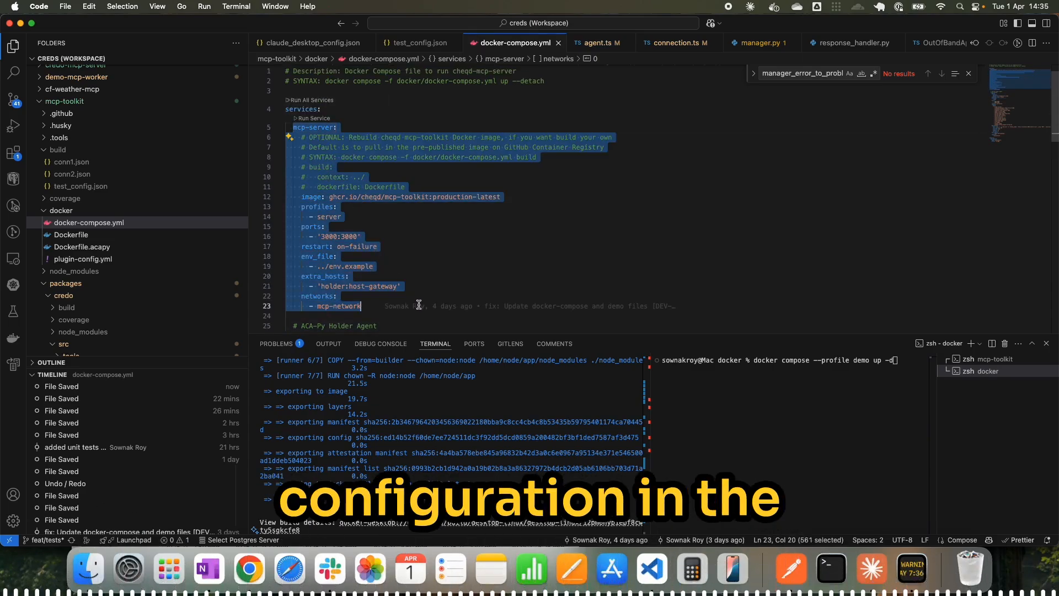
left_click(446, 248)
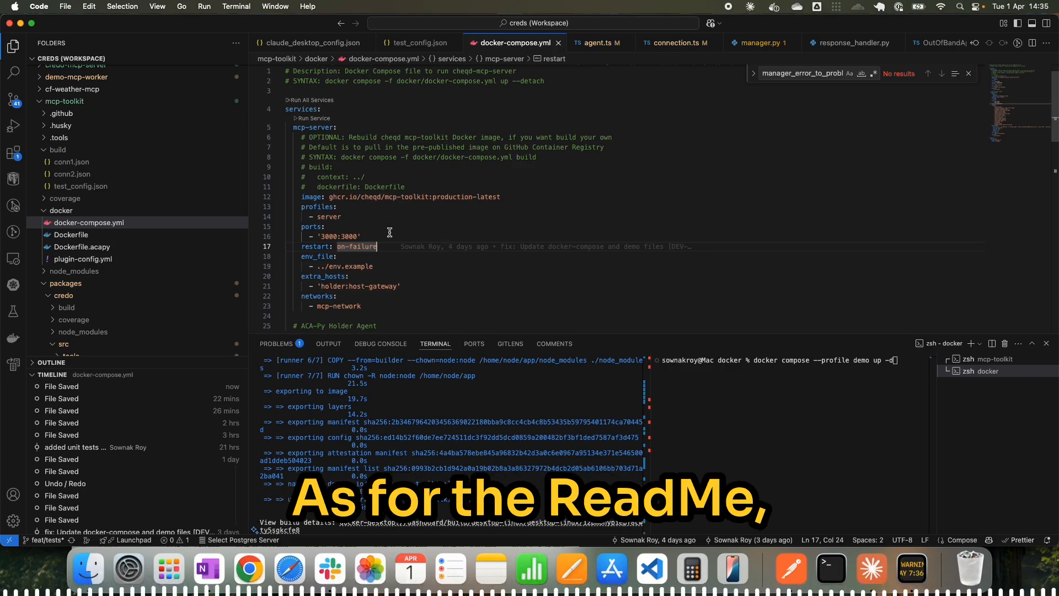
left_click(353, 227)
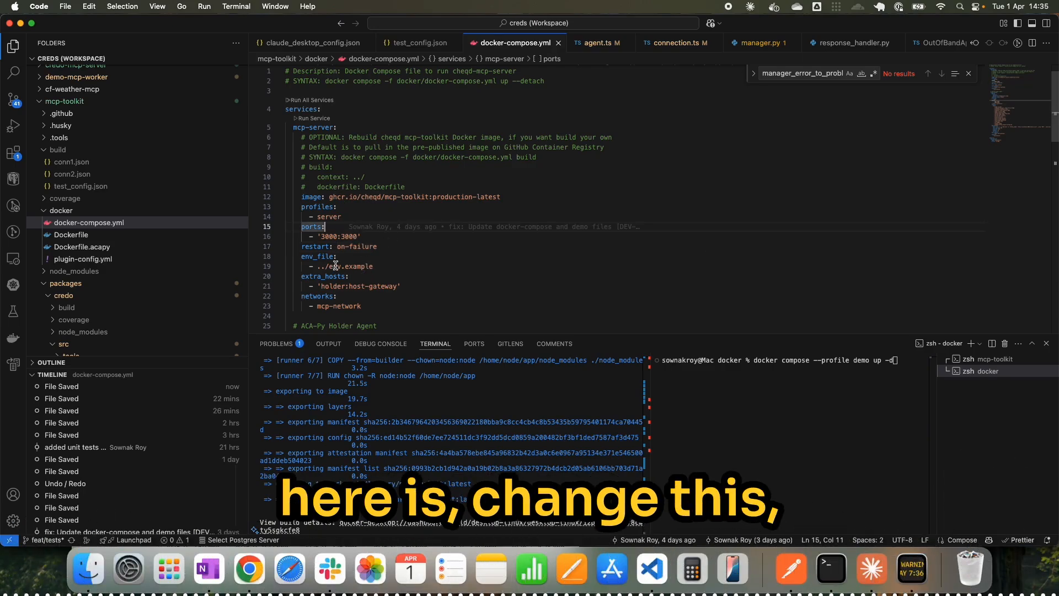
Set the mcp-server env_file to ../.env, save docker-compose.yml, and collapse the packages folder in the mcp-toolkit project
left_click_drag(330, 266, 346, 266)
key("BackSpace")
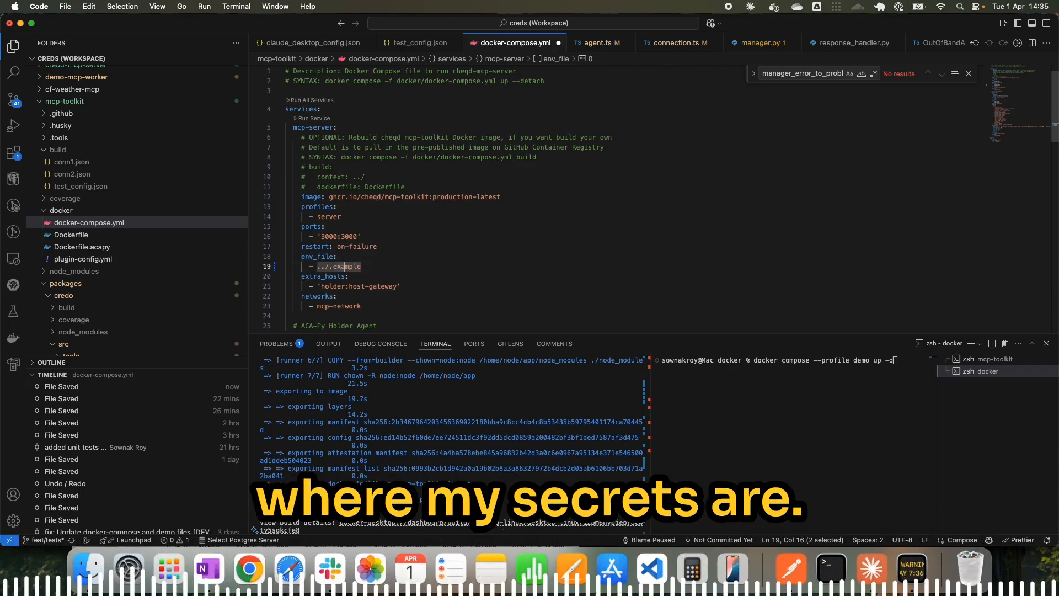
key("shift+Right")
type("n")
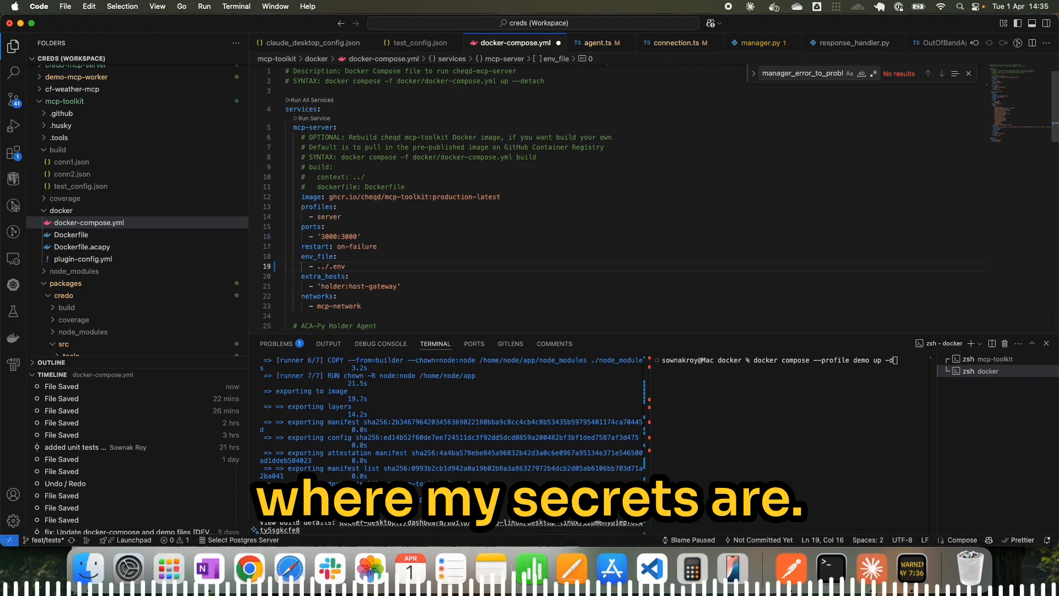
key("super+s")
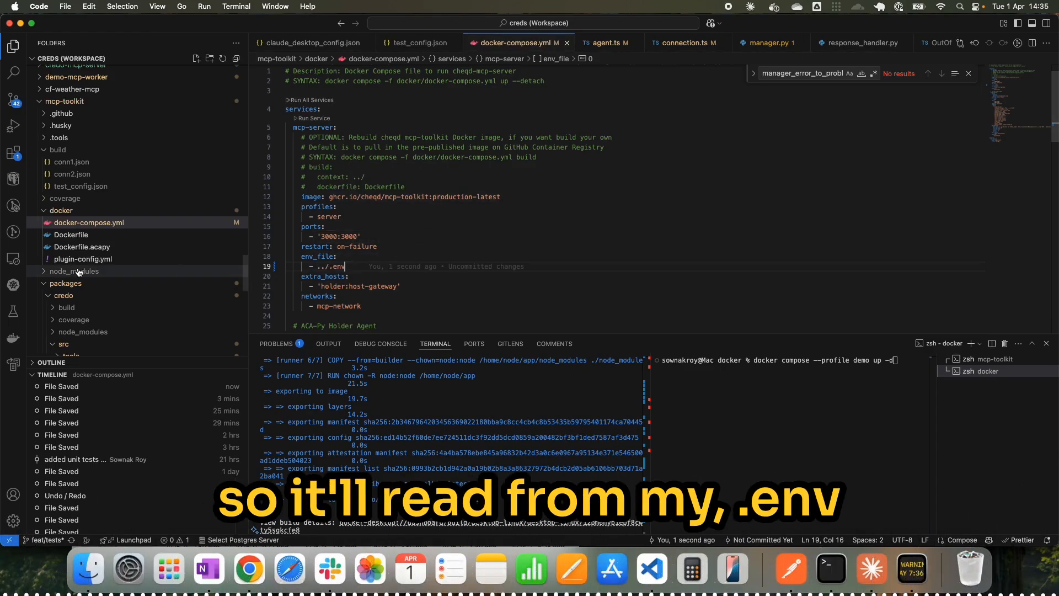
left_click(44, 283)
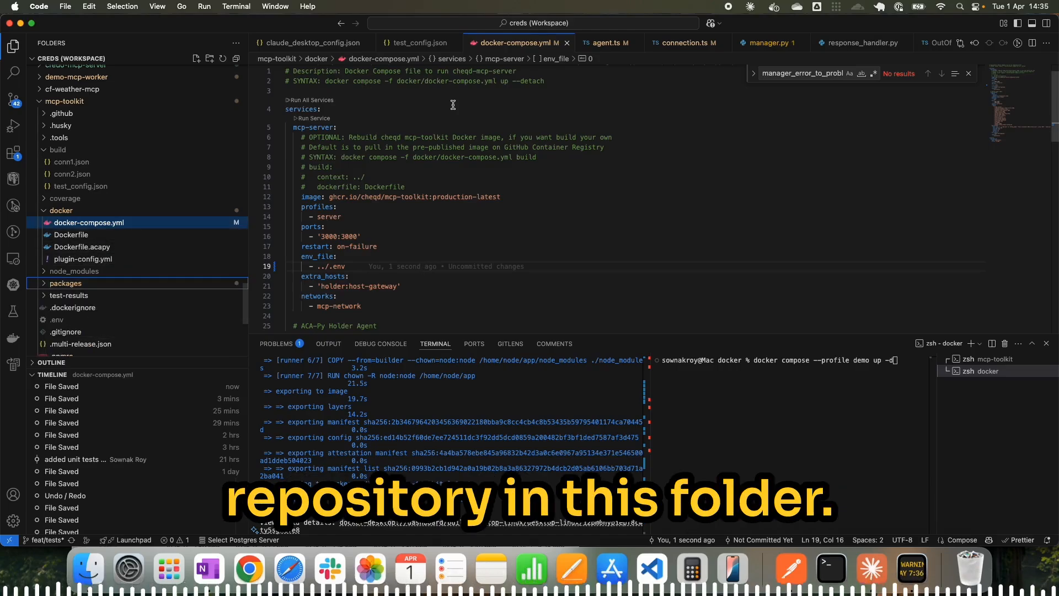
Restore the cheqd-mcp-toolkit-compose server entry in claude_desktop_config.json, and restart Claude, dismissing the startup notice
left_click(330, 44)
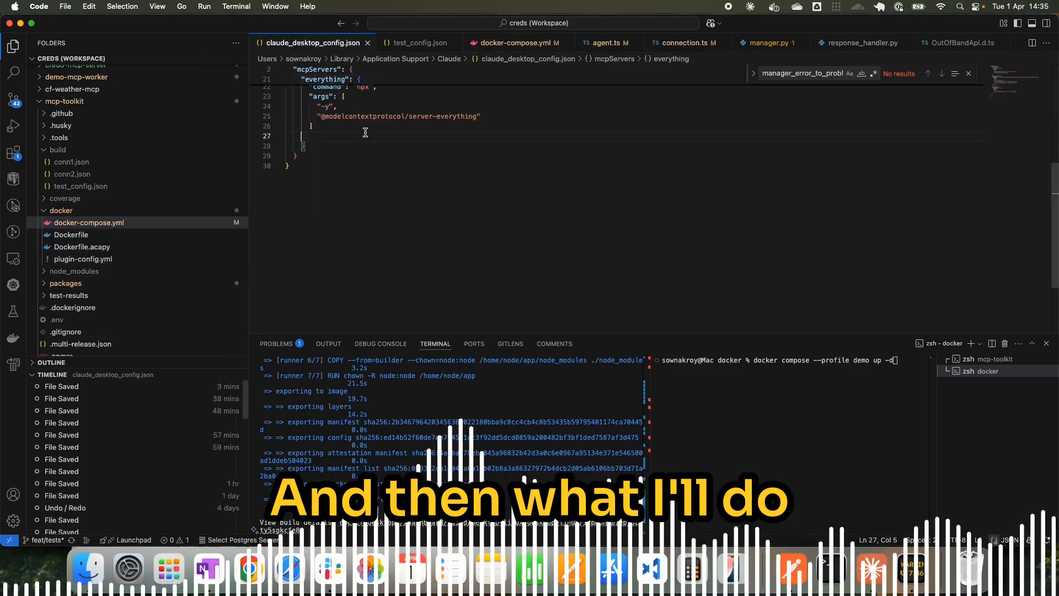
scroll(354, 136, "up", 5)
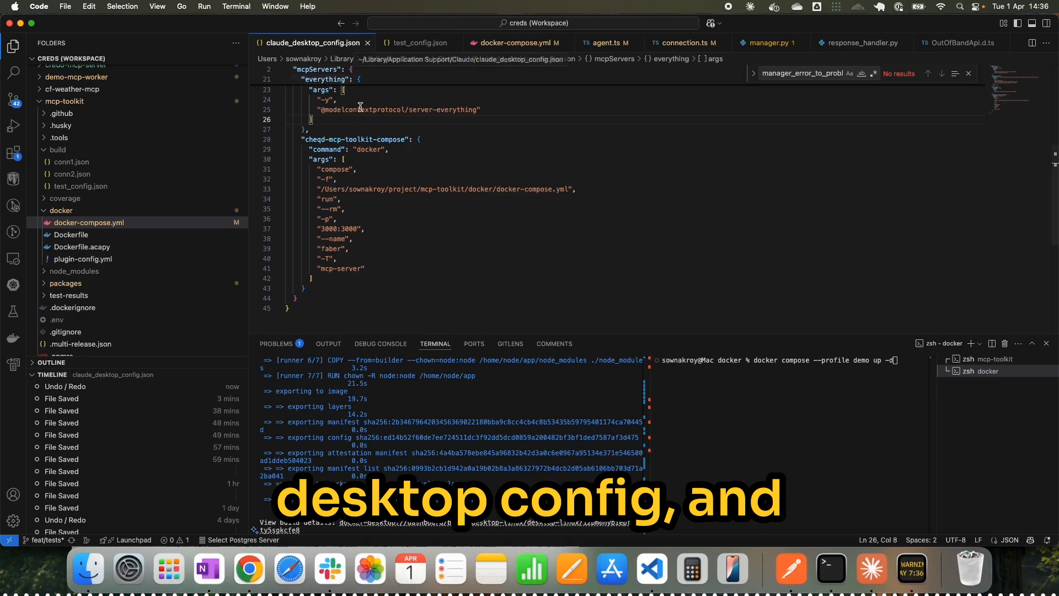
right_click(871, 569)
left_click(877, 526)
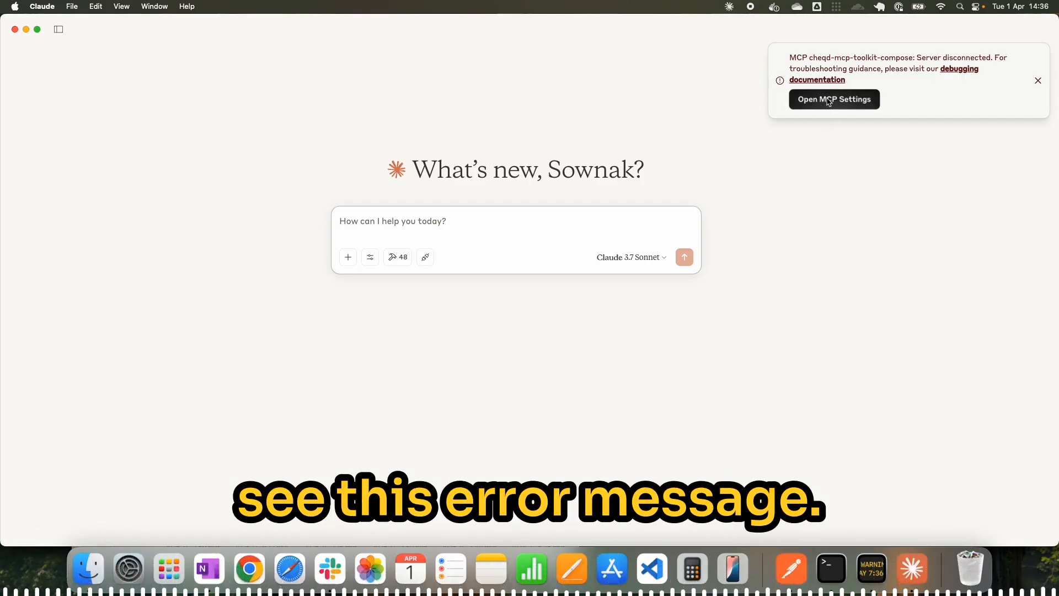
left_click(1038, 82)
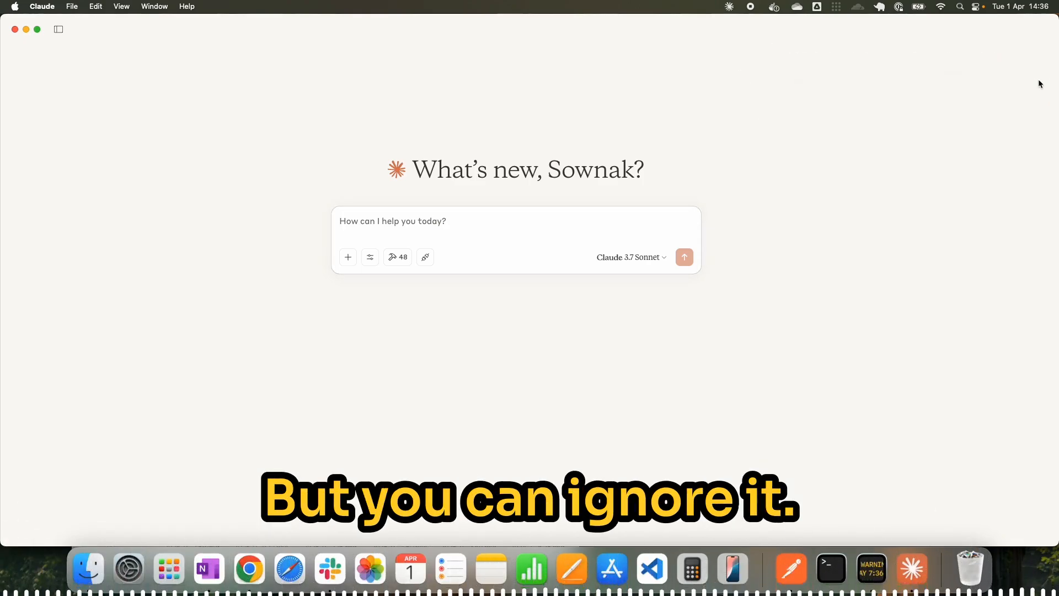
Review the available MCP tools in Claude, including those from the cheqd-mcp-toolkit-compose server, and close the list
left_click(399, 257)
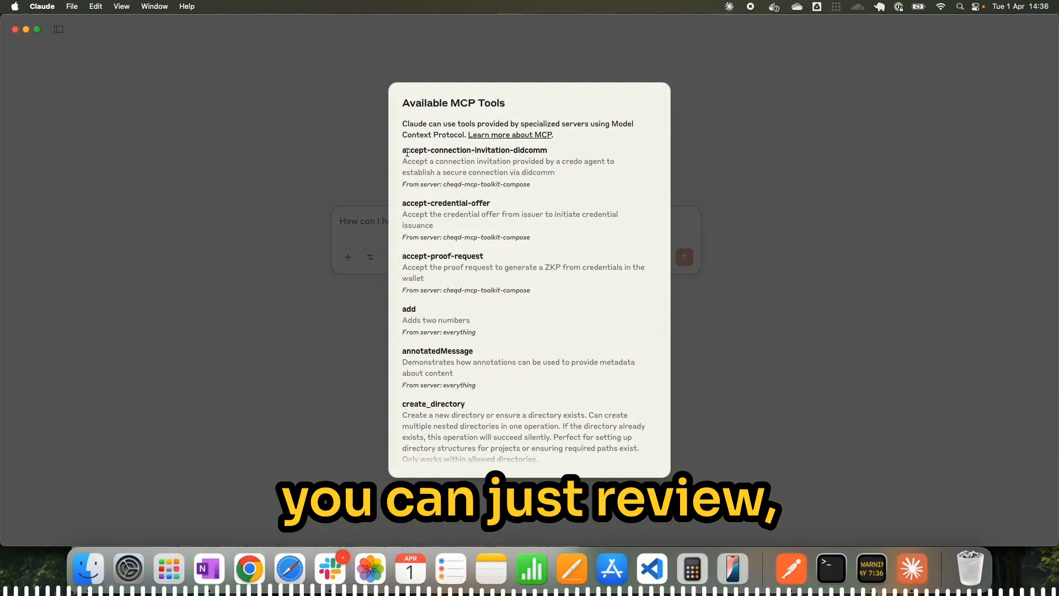
left_click_drag(407, 152, 531, 187)
left_click(487, 174)
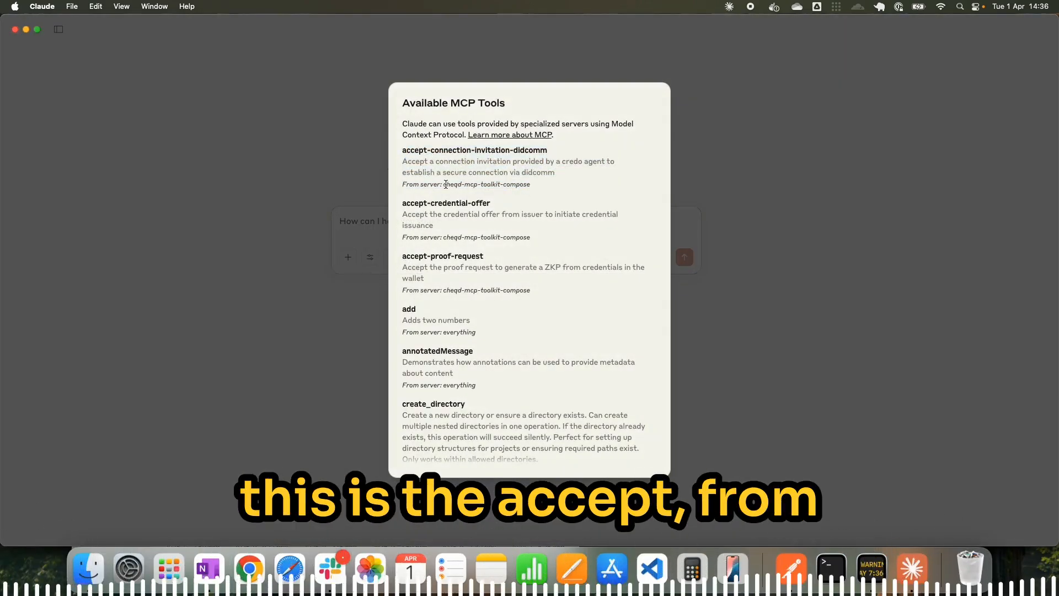
mouse_move(473, 244)
left_mouse_down()
mouse_move(430, 192)
mouse_move(529, 382)
left_mouse_up()
scroll(509, 379, "down", 5)
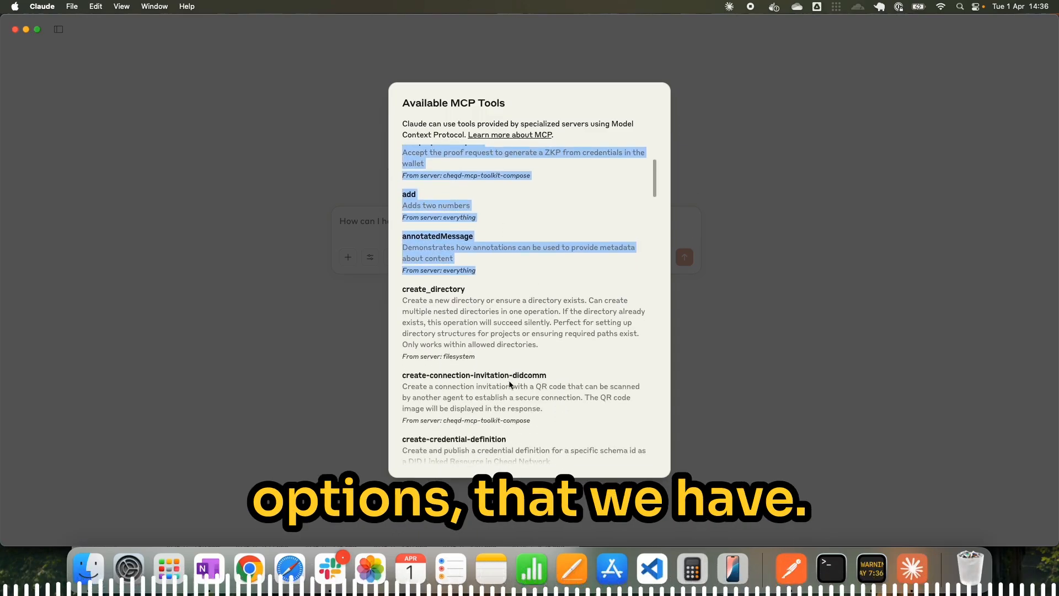
scroll(571, 334, "down", 3)
left_click(742, 321)
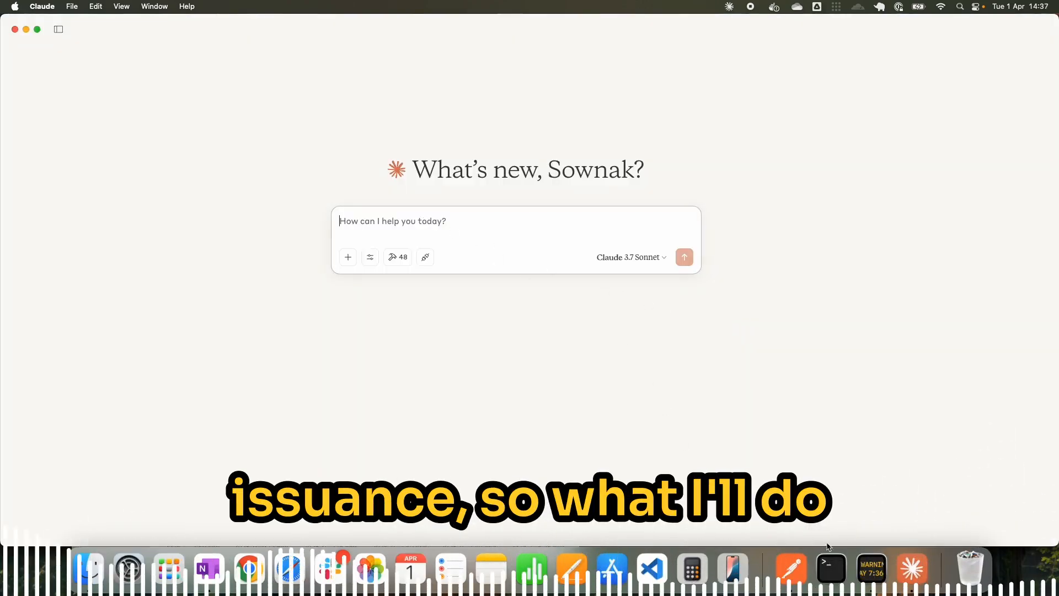
Switch to Postman, send the Holder creates Connection Invite request, and copy the invitation_url value from the response
left_click(791, 568)
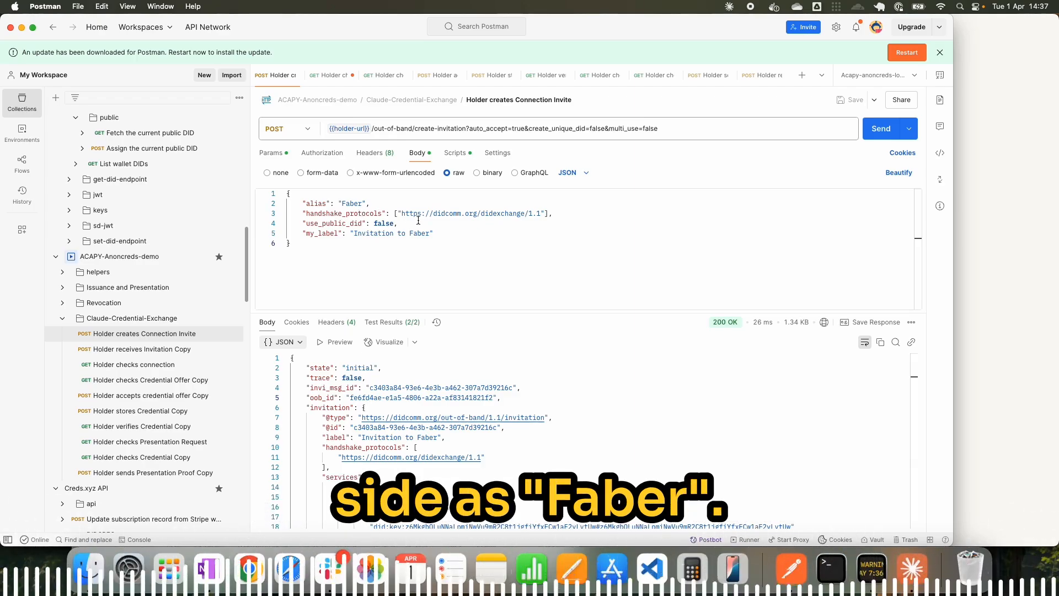
left_click(879, 132)
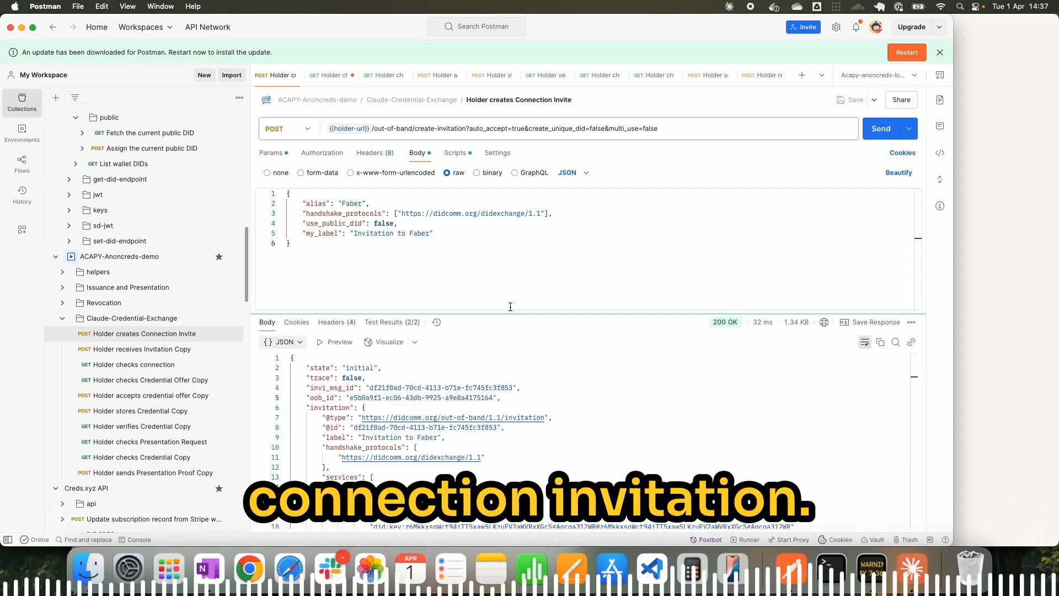
left_click_drag(509, 312, 508, 263)
scroll(622, 408, "down", 3)
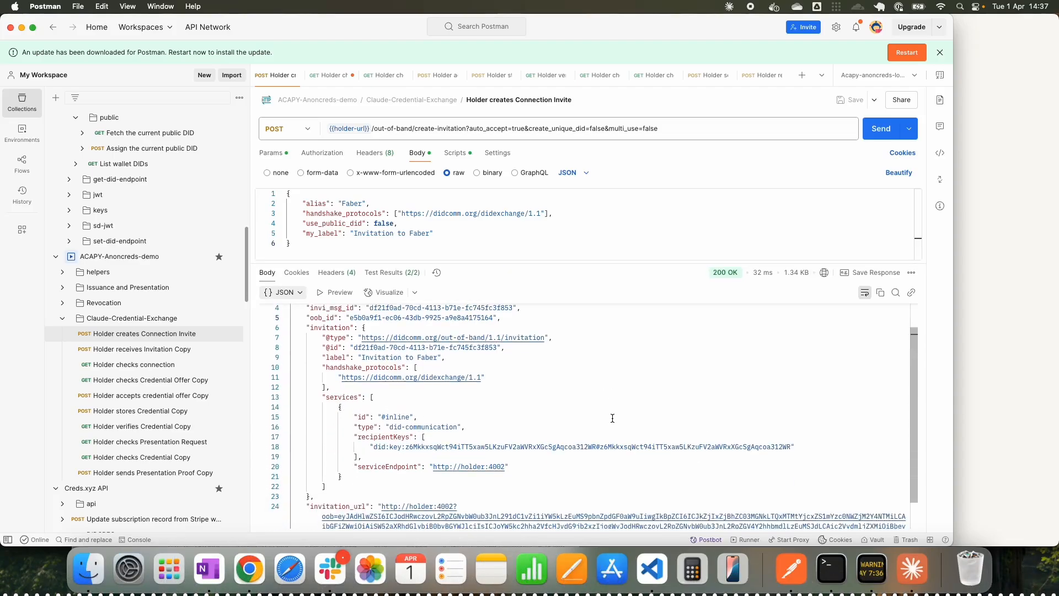
left_click_drag(378, 473, 889, 517)
key("super+c")
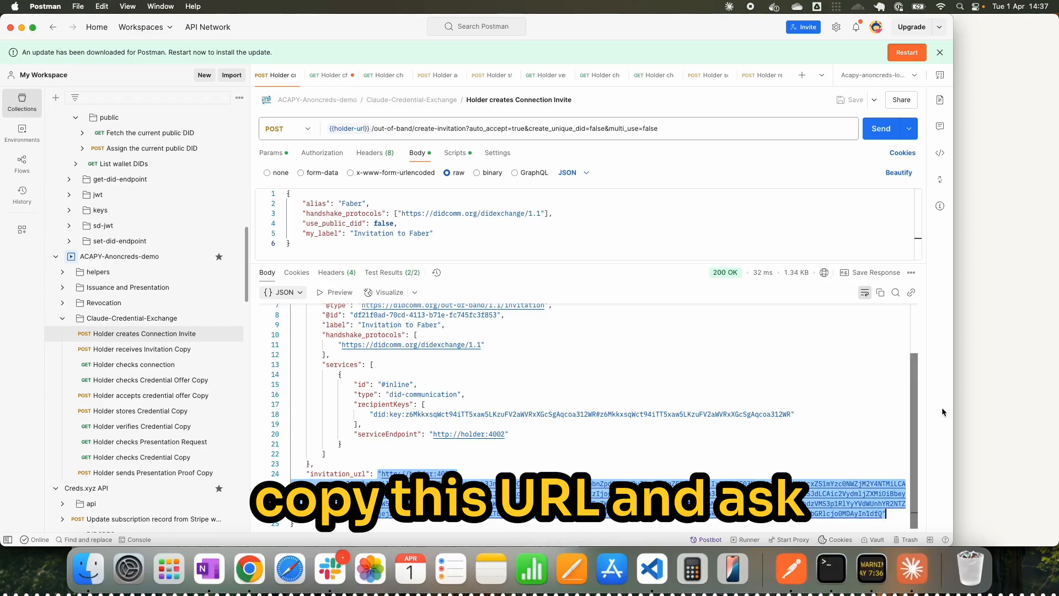
Return to Claude, ask it to accept the DIDComm invite from the copied URL, and allow the tool for this chat
left_click(1018, 353)
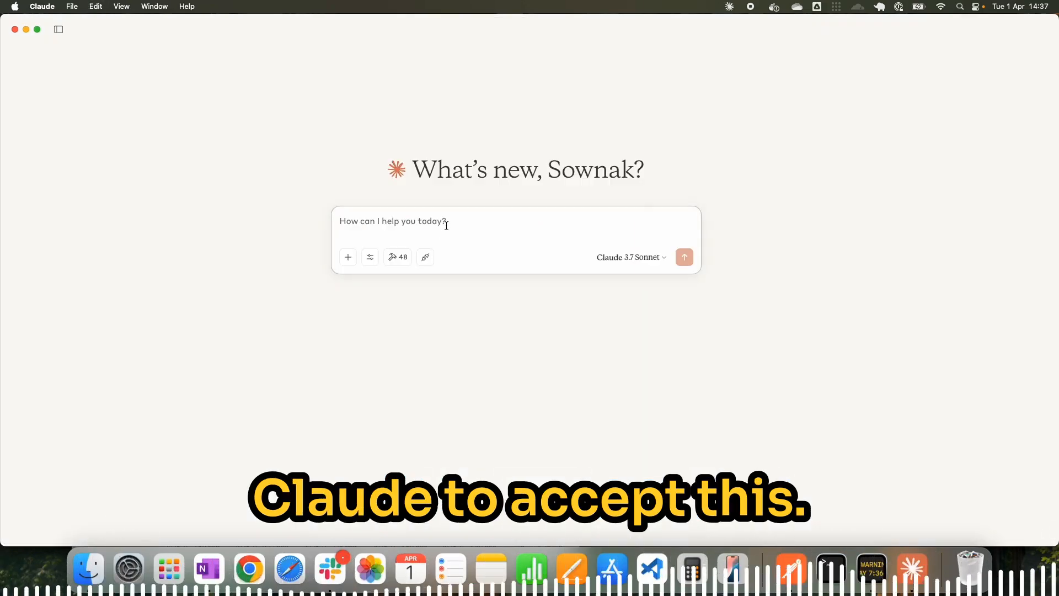
type("he")
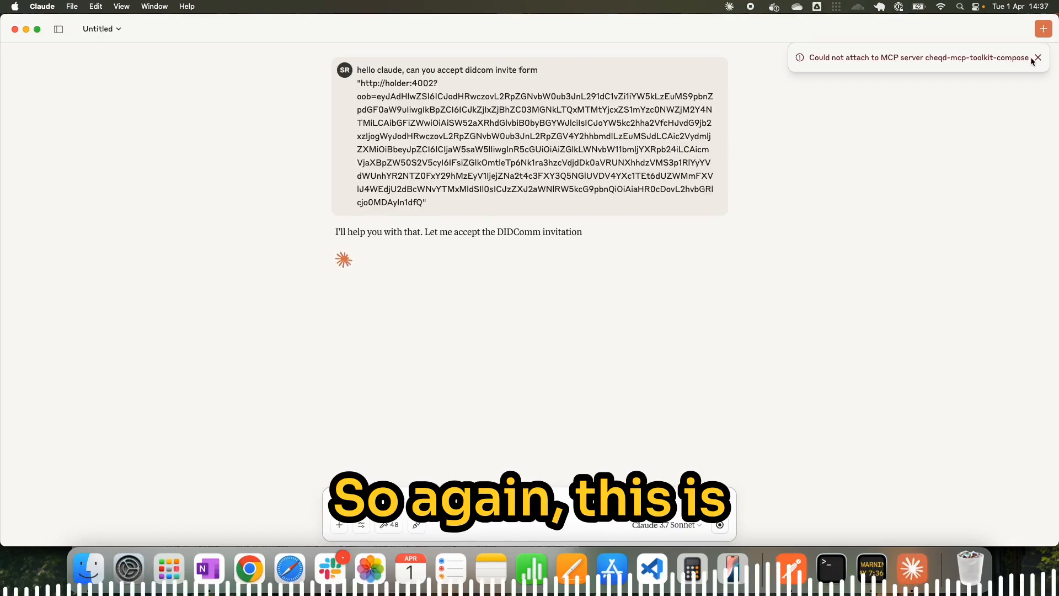
left_click(1038, 59)
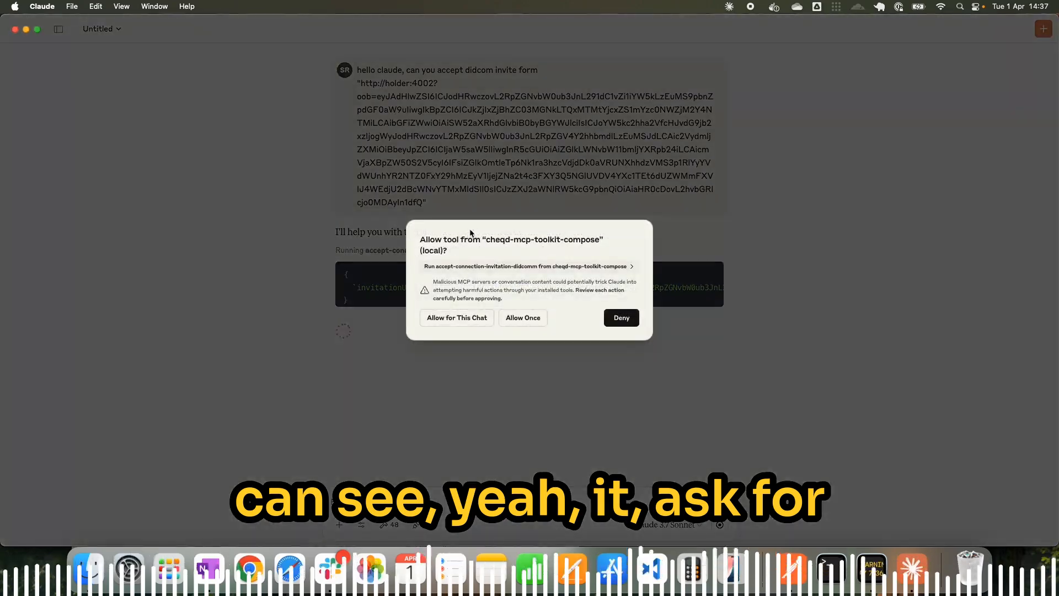
left_click(457, 318)
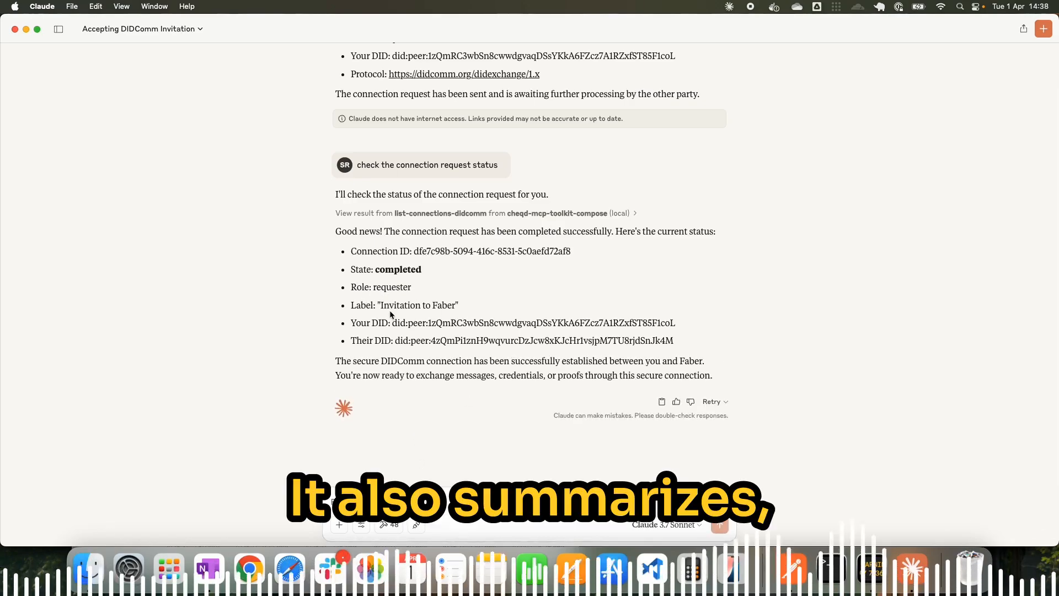
Switch to Postman and send the Holder checks connection request to view the active connections, closing the response search
left_click(791, 568)
left_click(134, 364)
left_click(878, 130)
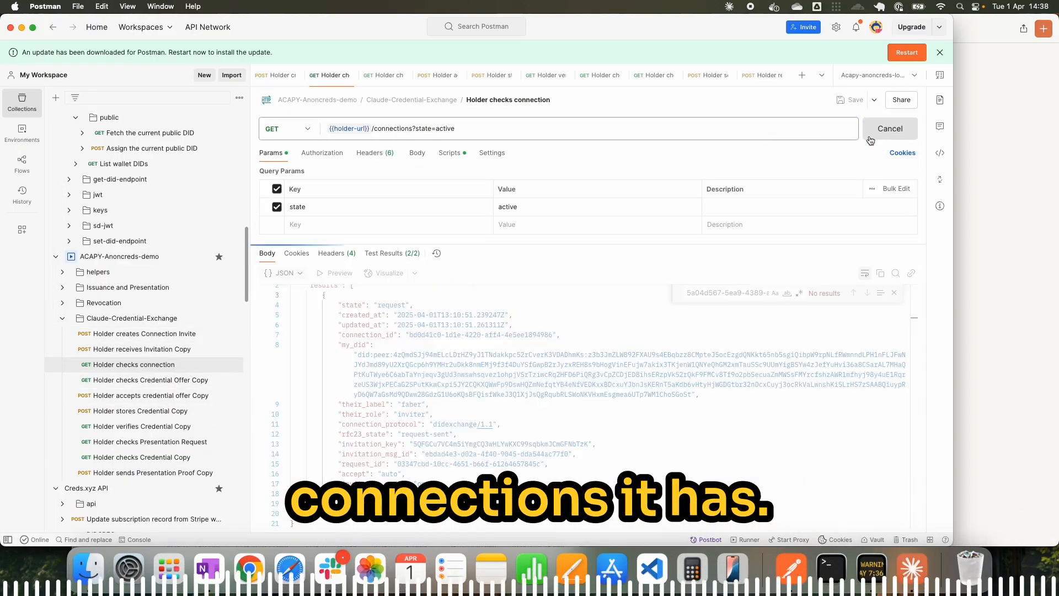
left_click(895, 292)
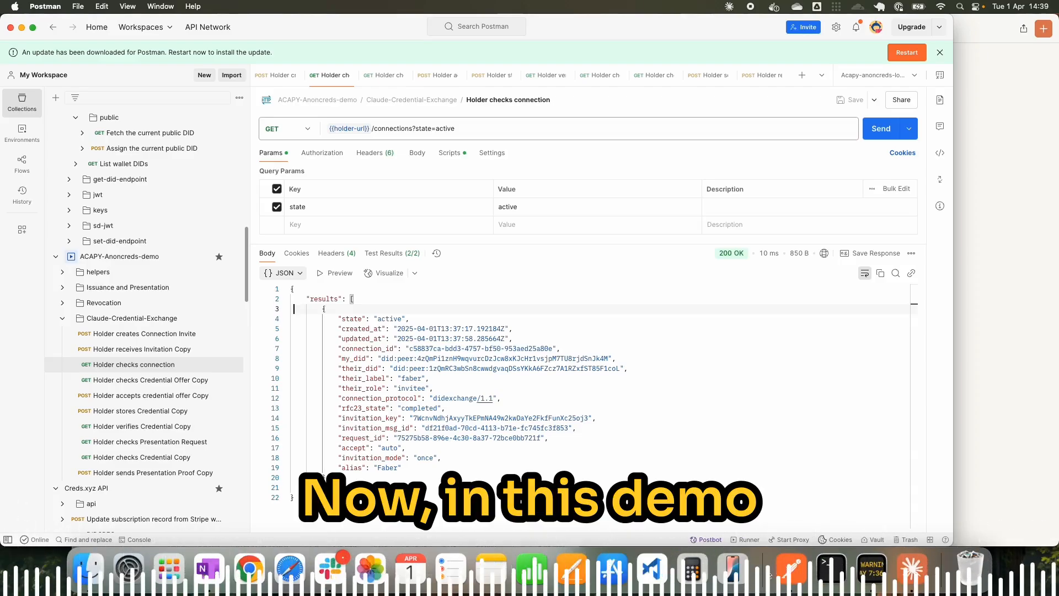
Switch to Claude and ask it to create a credential offer for this connection id with score: 80 and subject: Mathematics
left_click(912, 569)
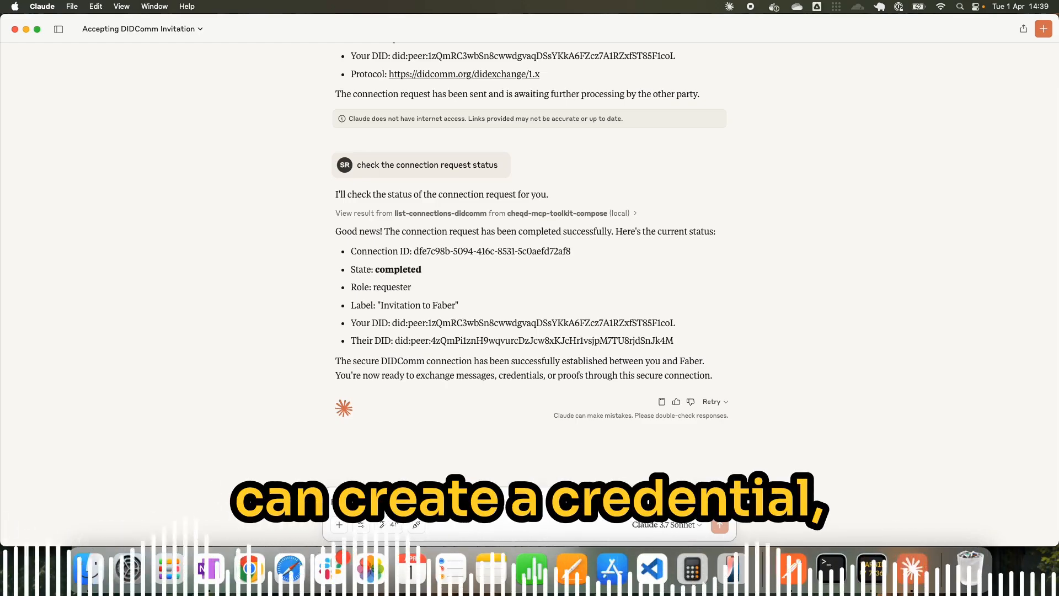
type("create")
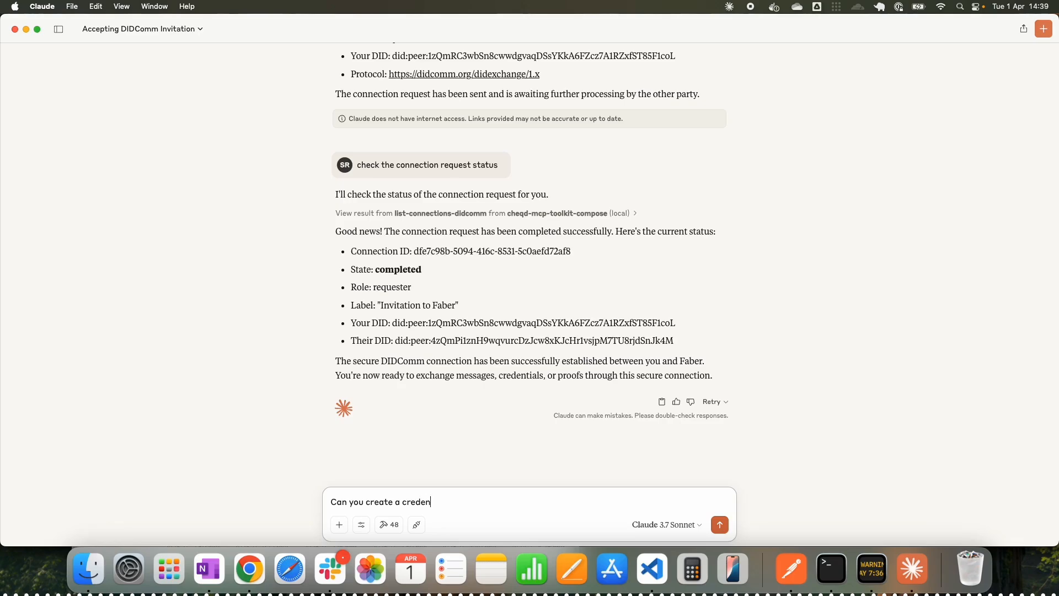
type("a credential offer for this connection with credential")
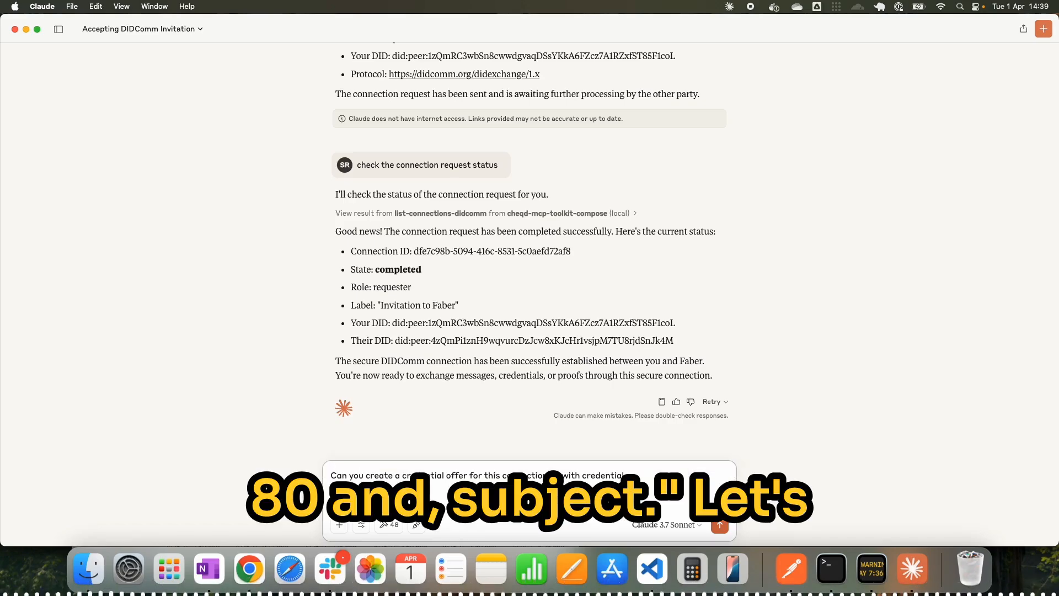
key("Return")
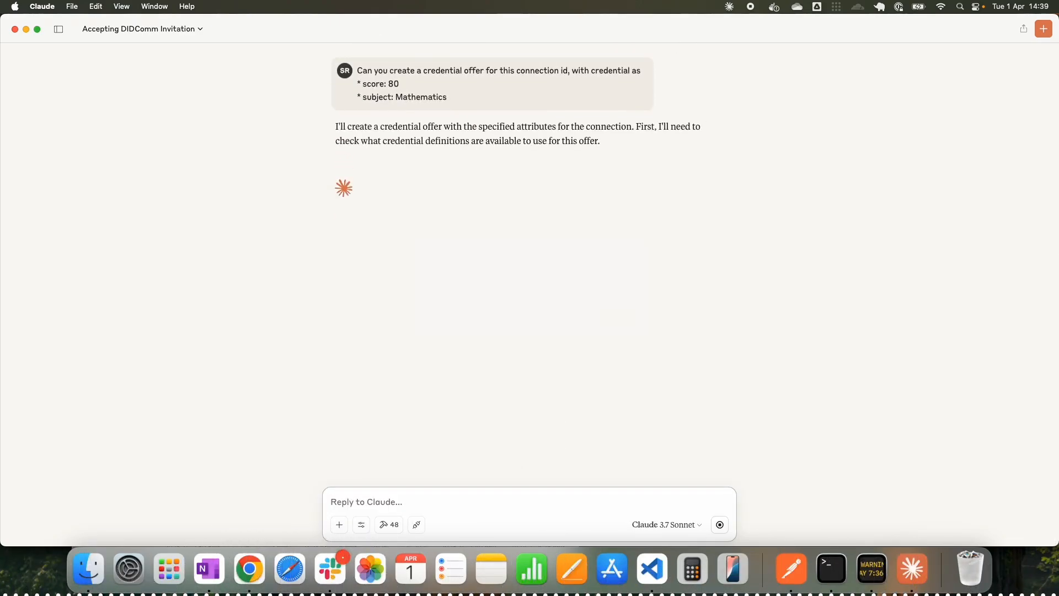
Allow each requested cheqd-mcp-toolkit-compose tool for this chat, through create-credential-offer-didcomm, and check the created offer's credential attributes
left_click(457, 318)
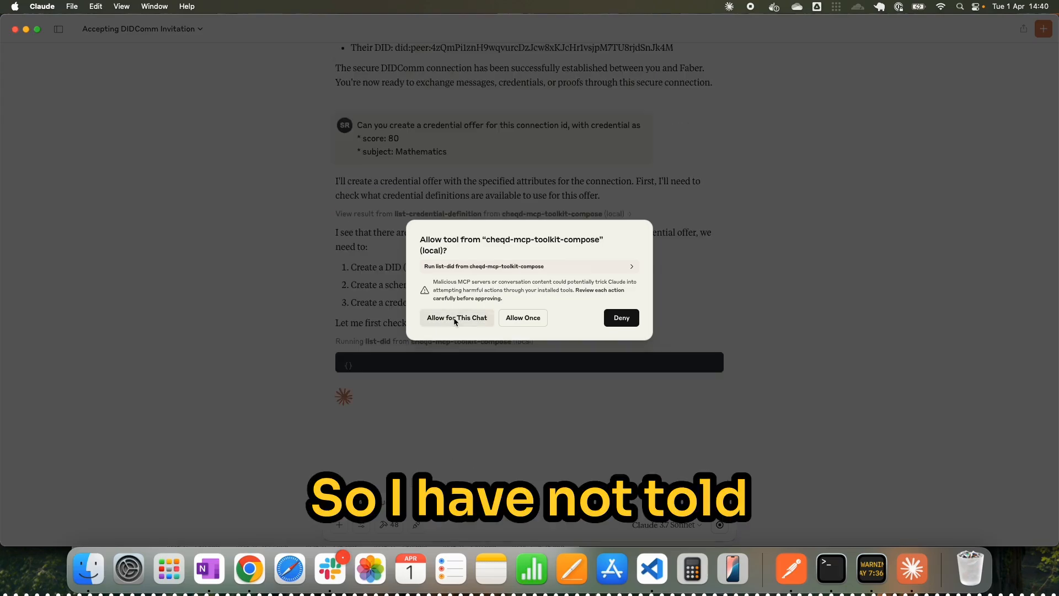
left_click(457, 318)
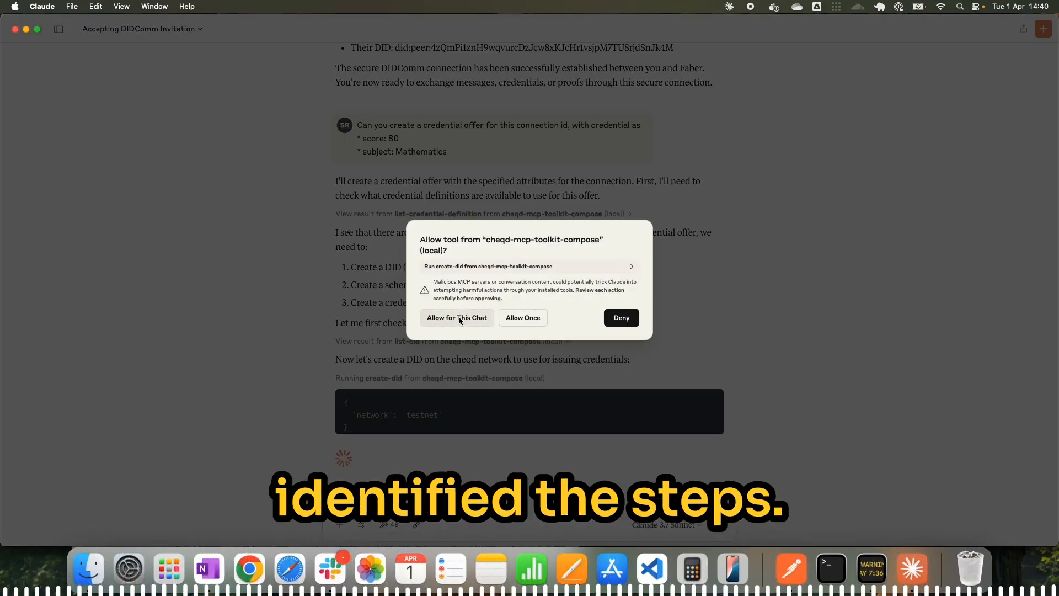
left_click(457, 318)
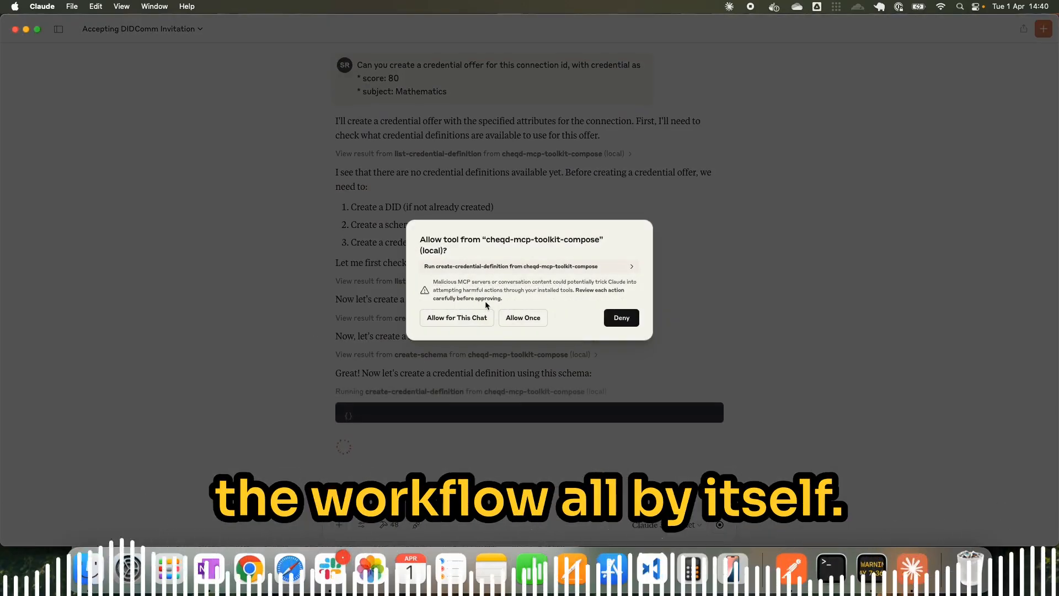
left_click(457, 318)
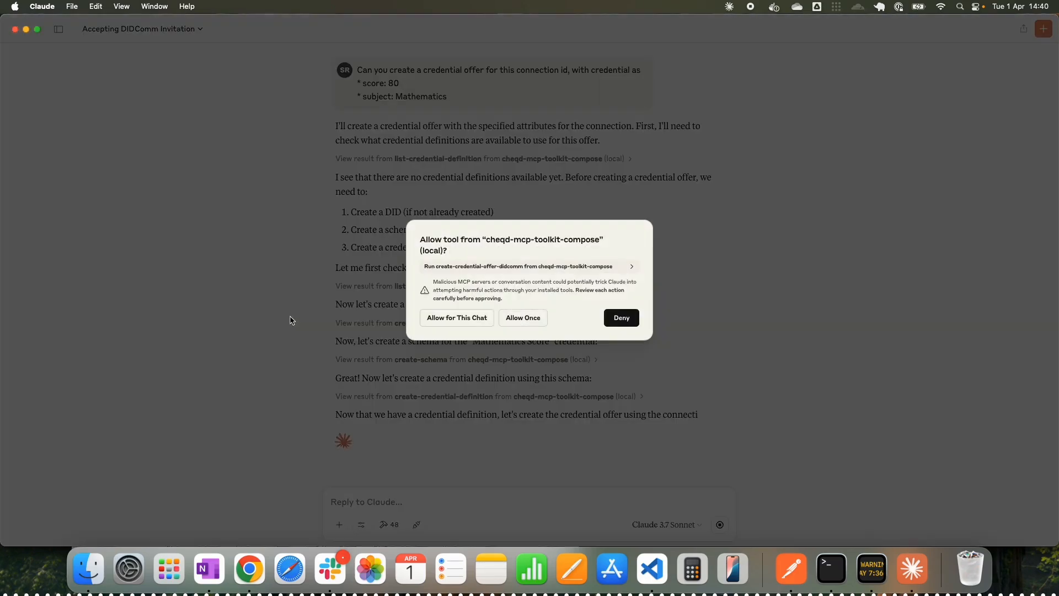
left_click(453, 317)
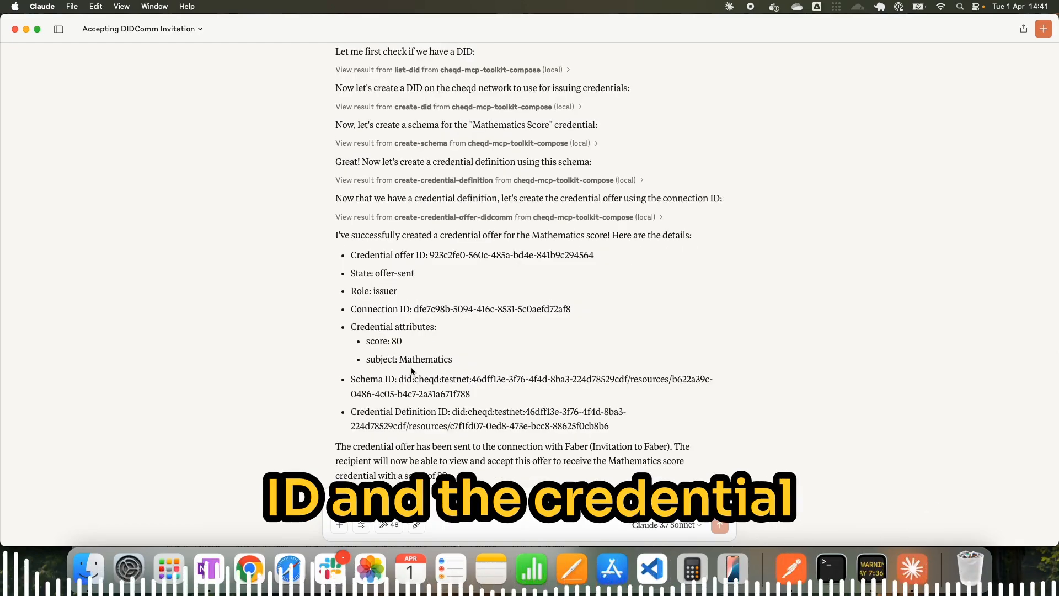
scroll(412, 371, "down", 2)
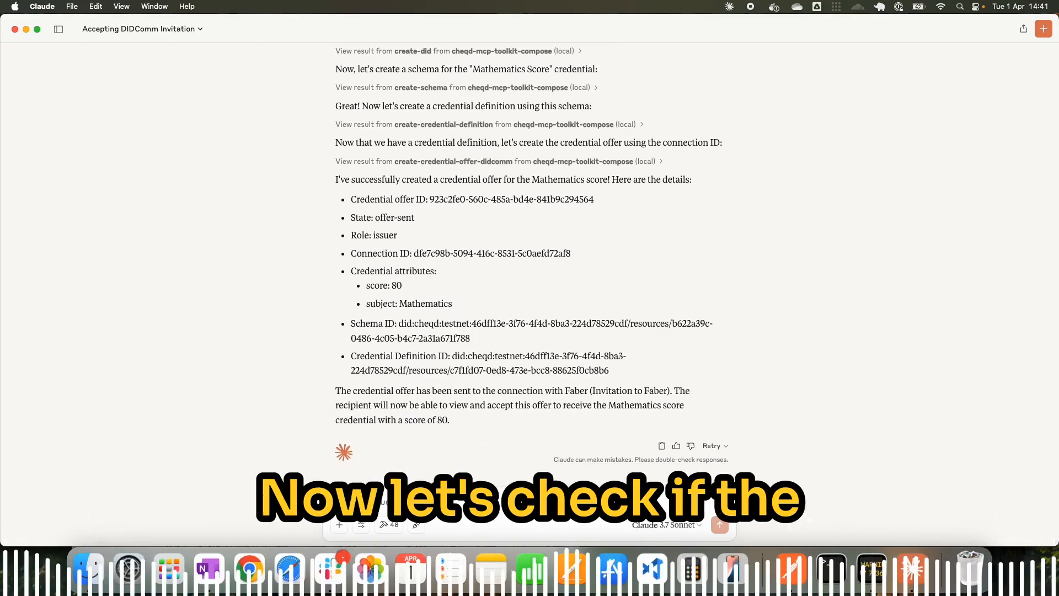
left_click_drag(391, 285, 454, 316)
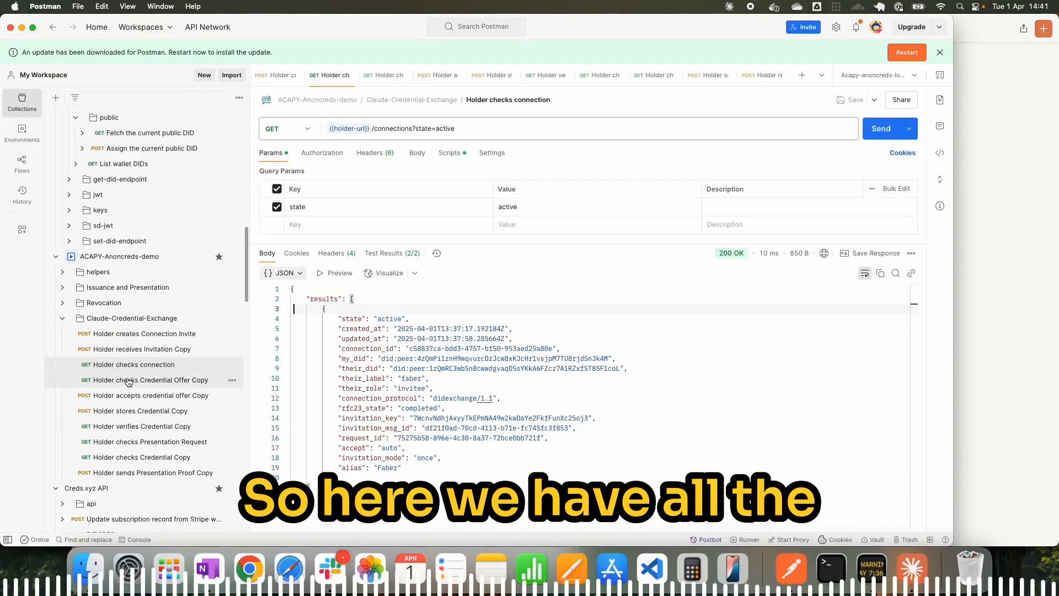
Switch to Postman, send the Holder checks Credential Offer Copy request, and examine the state, score and subject in the response
left_click(128, 383)
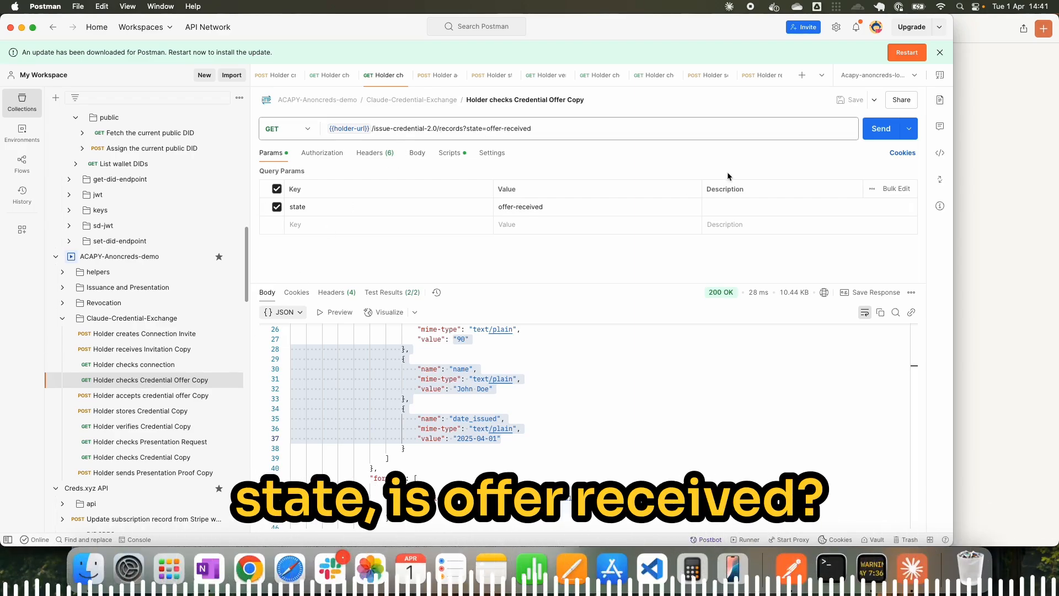
left_click(882, 129)
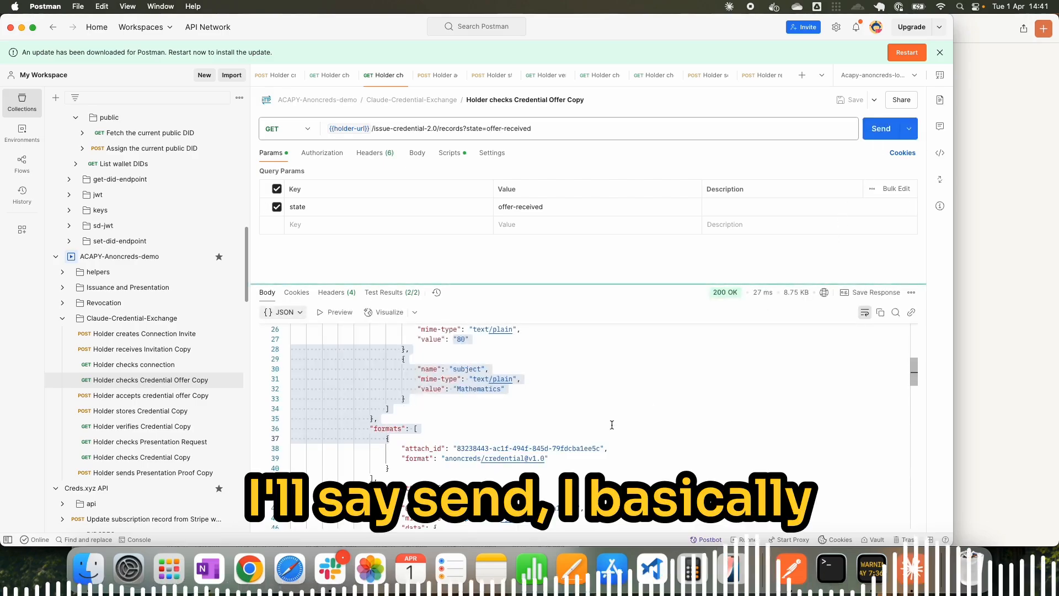
scroll(605, 391, "up", 5)
scroll(605, 391, "up", 4)
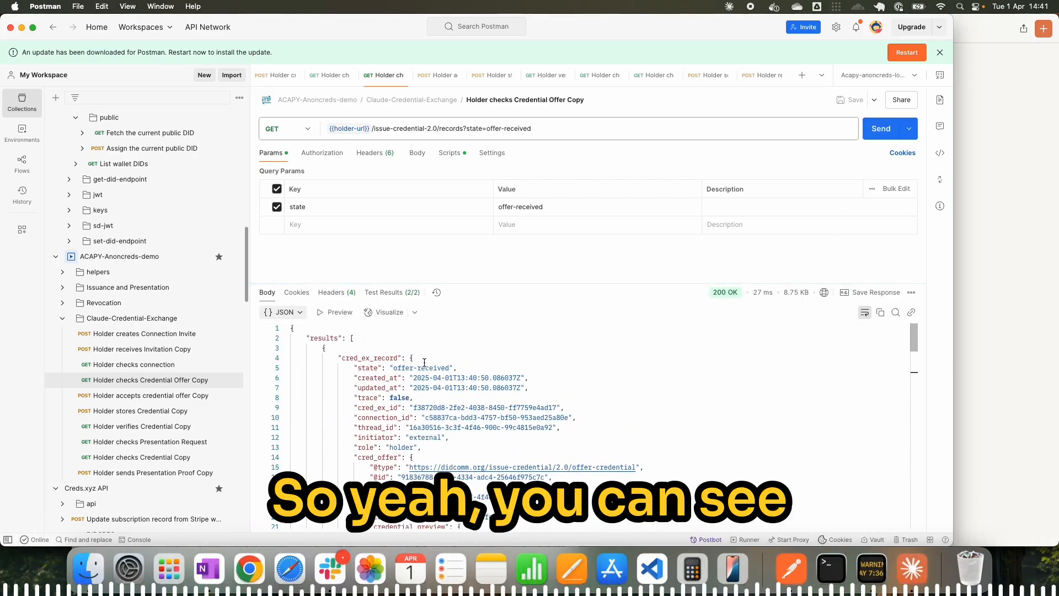
scroll(435, 367, "down", 4)
scroll(435, 366, "up", 4)
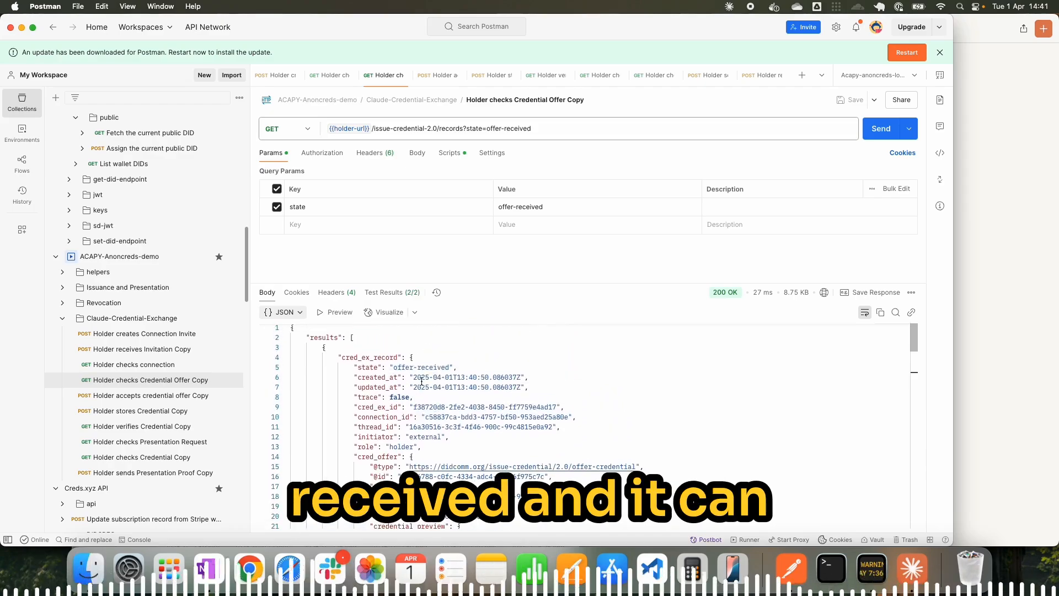
scroll(547, 428, "down", 6)
scroll(552, 433, "down", 1)
left_click(563, 441)
scroll(514, 436, "down", 3)
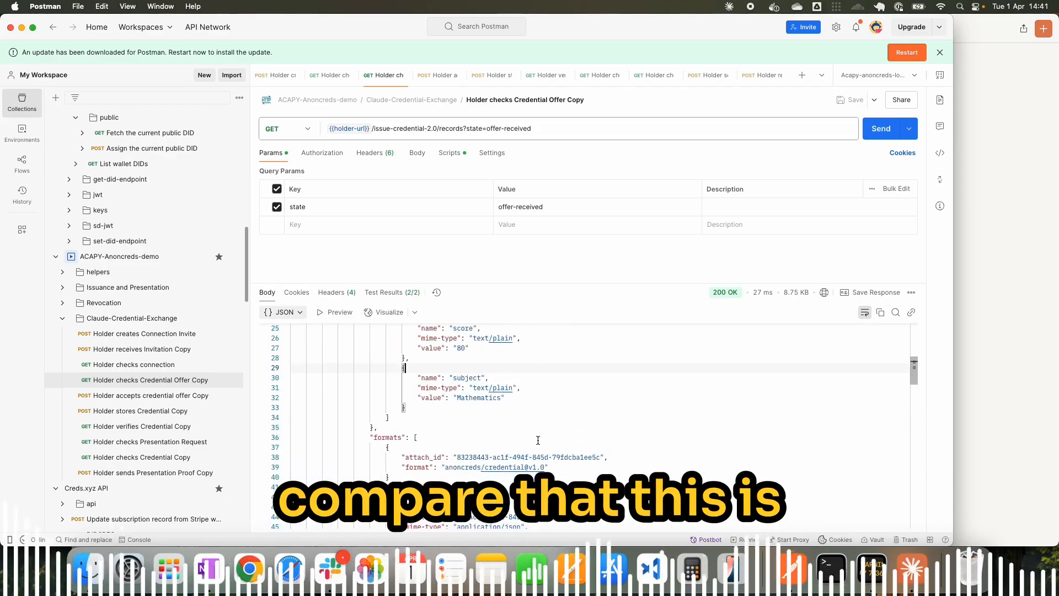
left_click_drag(505, 397, 444, 347)
left_click(547, 369)
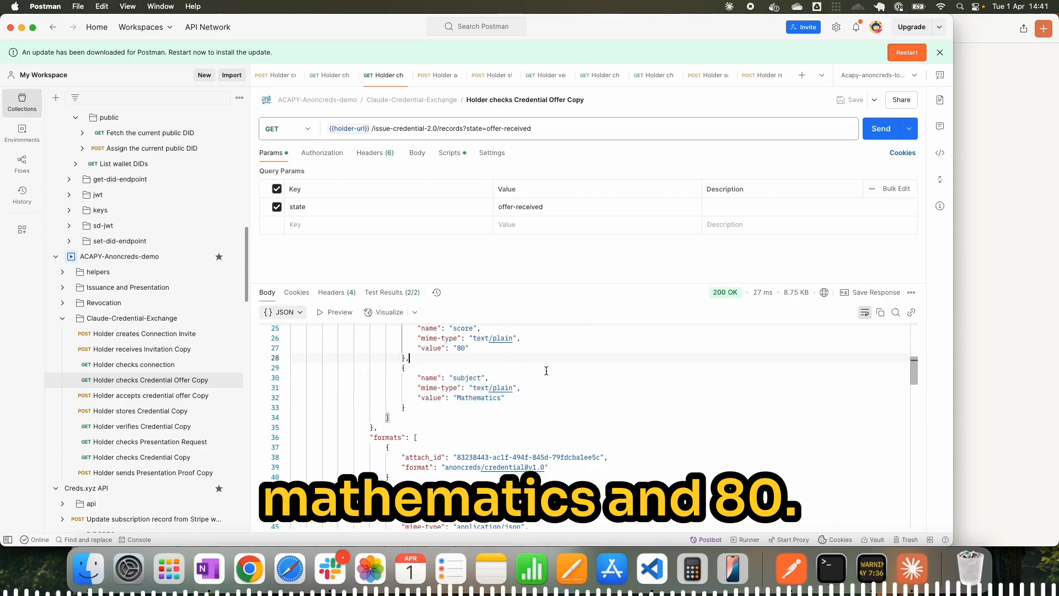
Send the Holder accepts credential offer Copy request and look through its response
key("ctrl+Tab")
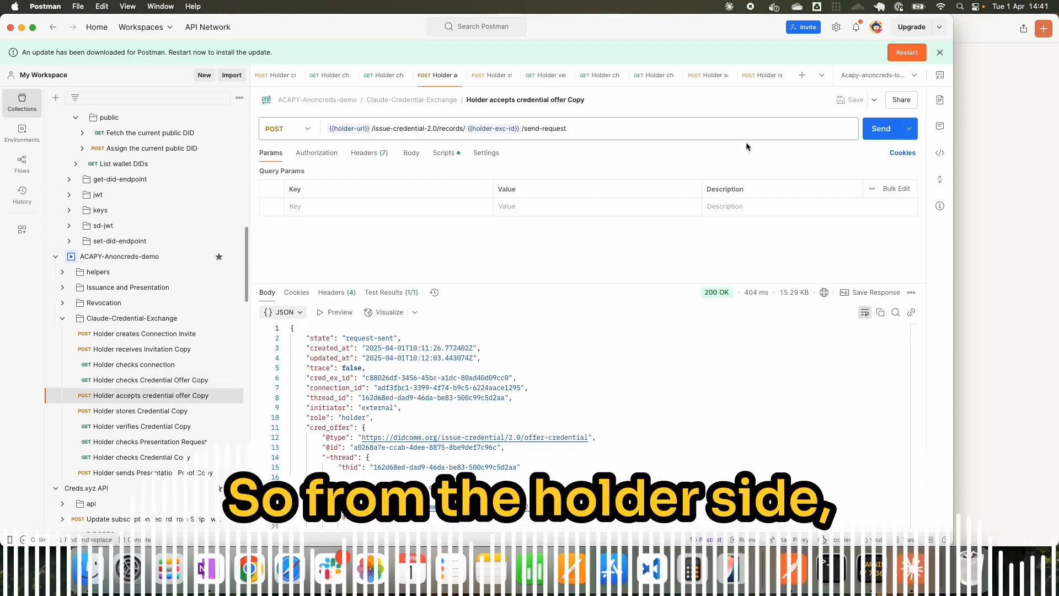
left_click(884, 135)
scroll(670, 366, "down", 6)
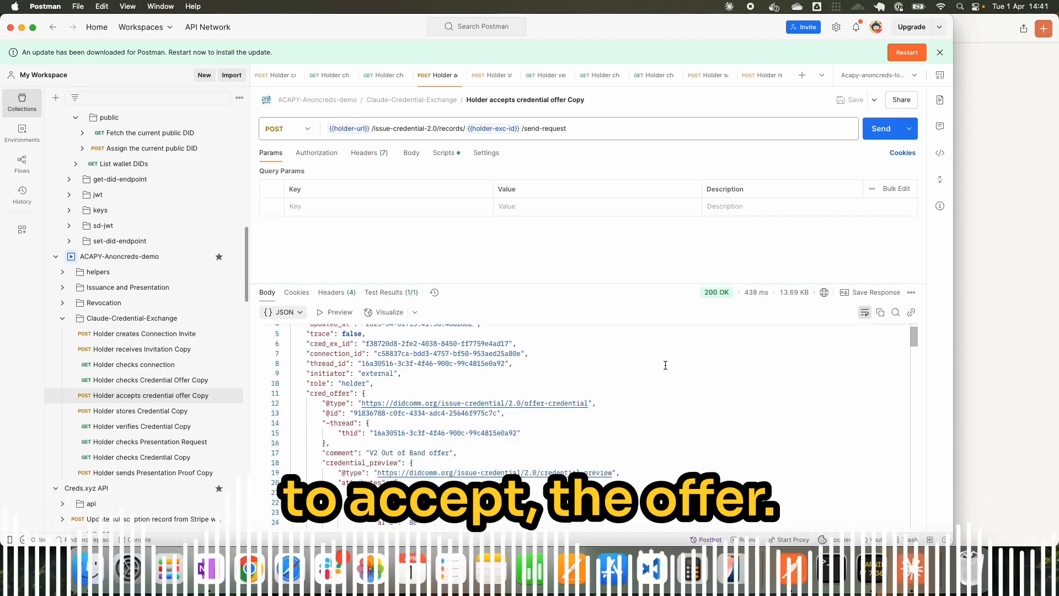
scroll(666, 365, "down", 8)
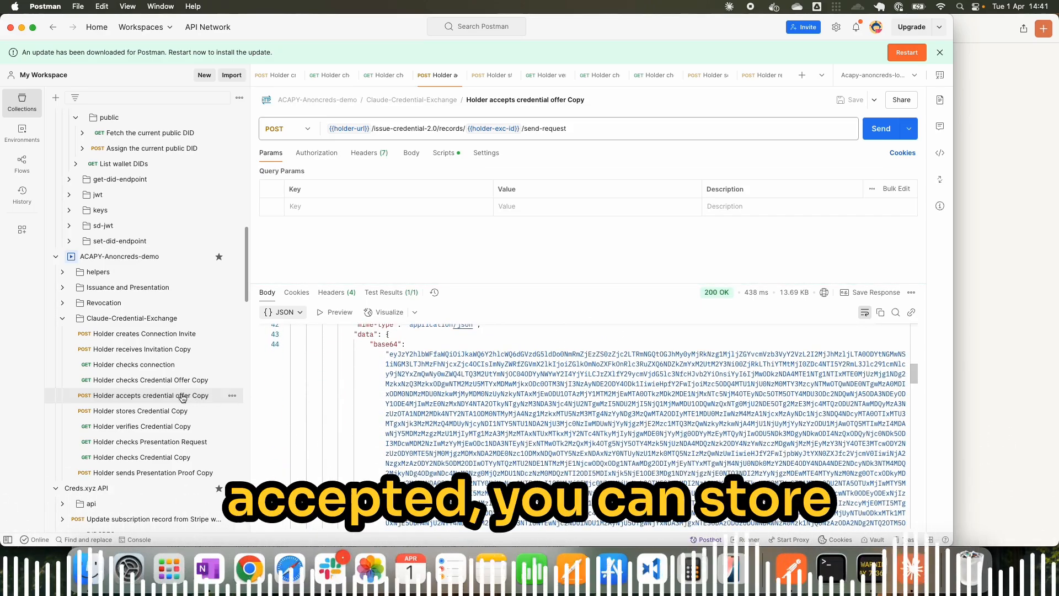
Store the credential with the Holder stores Credential Copy request, and check the wallet by sending Holder verifies Credential Copy
left_click(150, 412)
left_click(881, 128)
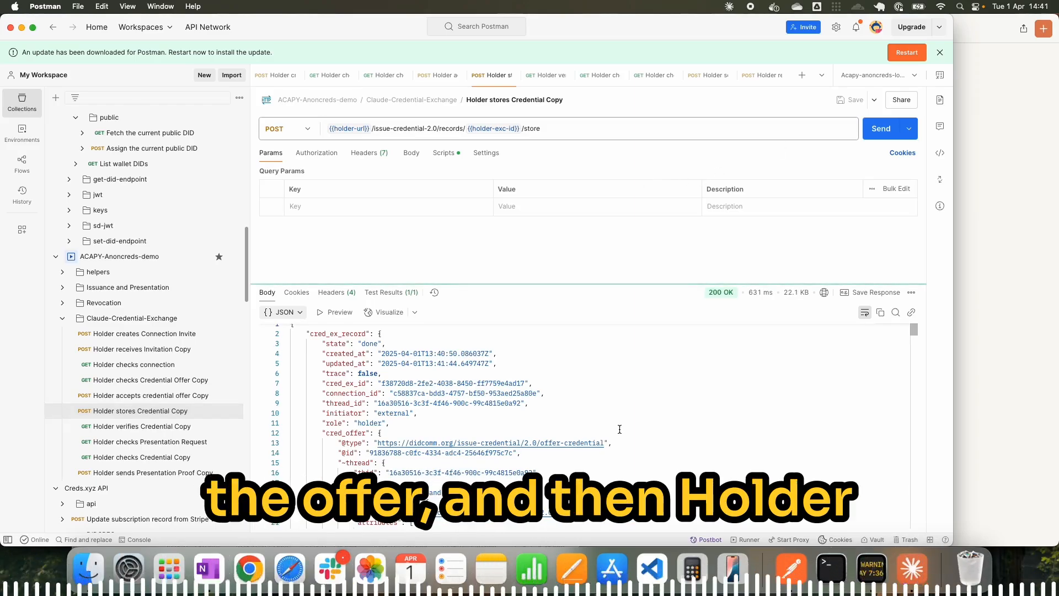
scroll(623, 430, "down", 10)
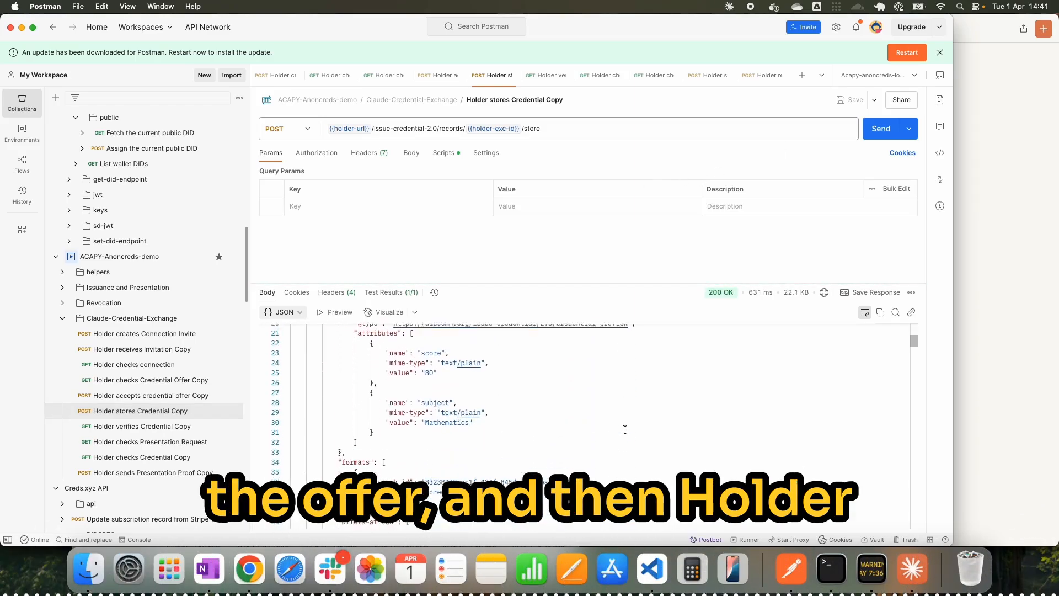
left_click(142, 427)
left_click(881, 129)
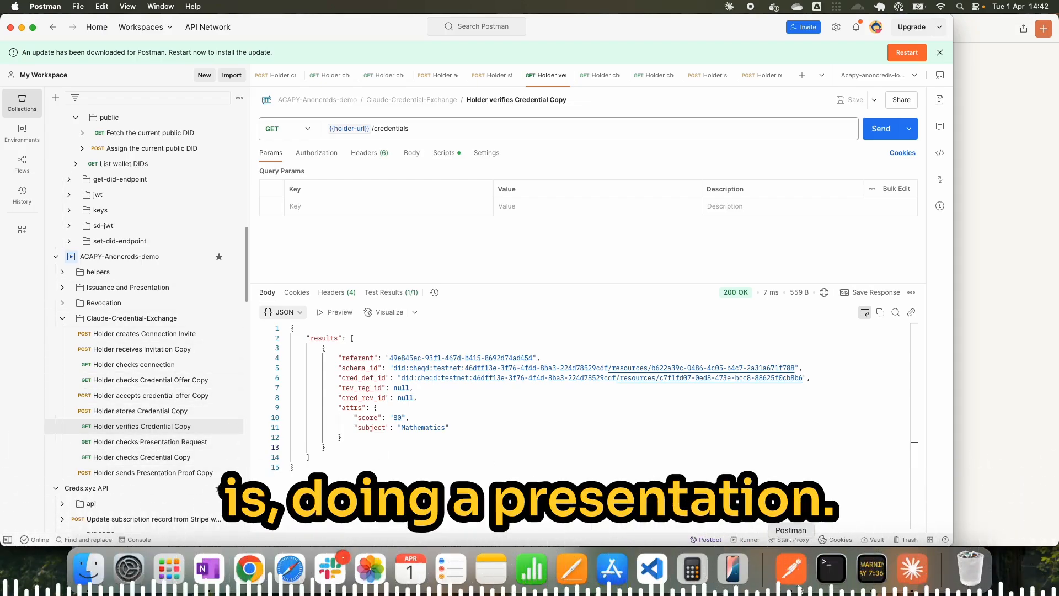
Return to Claude, ask it to issue a proof request to this connection for score greater than 50, and allow create-proof-request-didcomm for this chat
key("super+Tab")
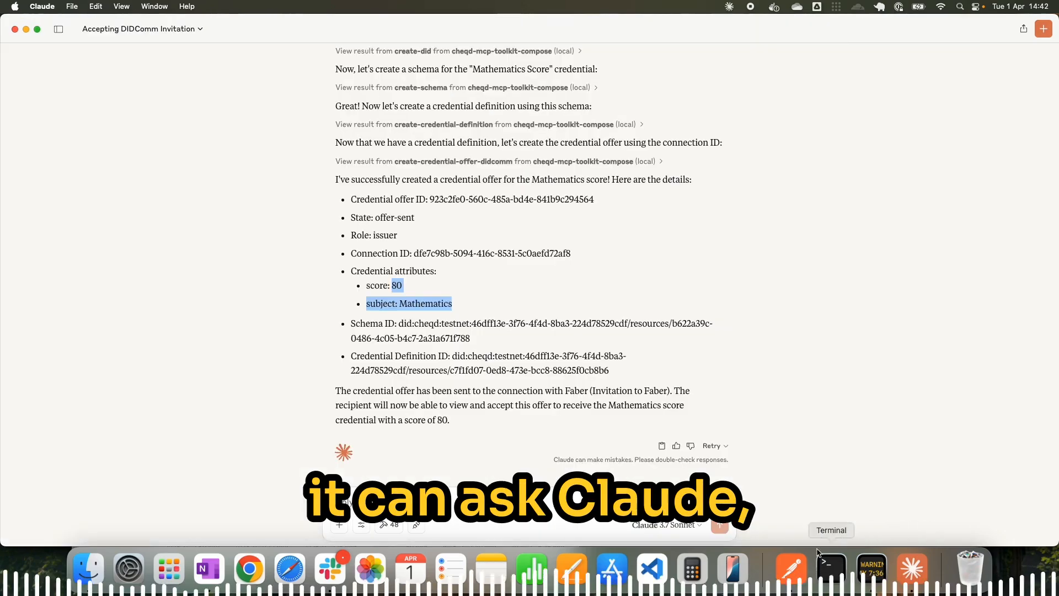
left_click(453, 501)
type("C")
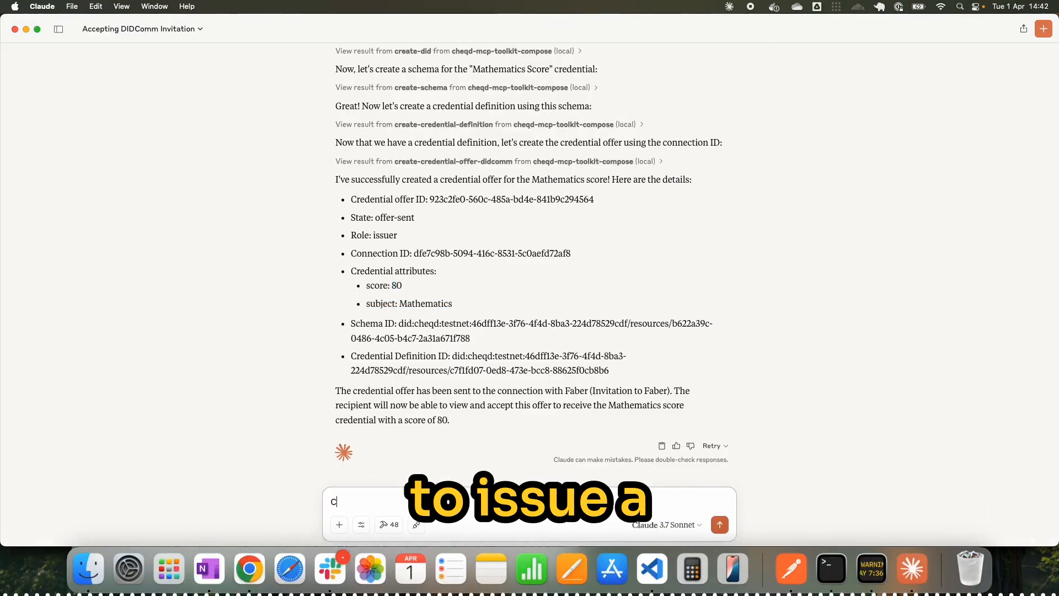
type("an you issue a presen")
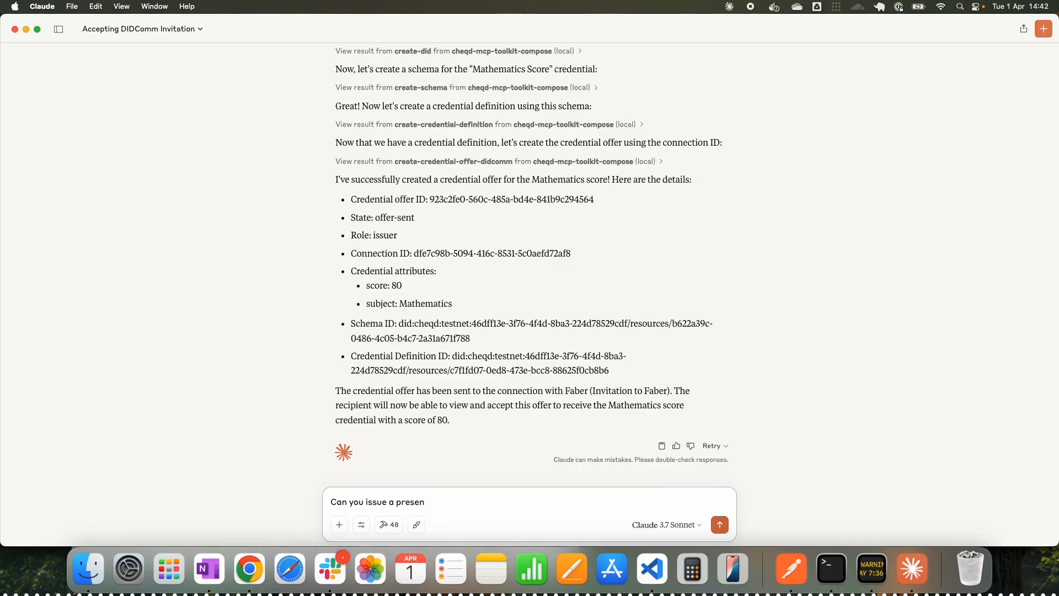
key("BackSpace")
key("BackSpace")
key("BackSpace")
key("BackSpace")
type("oof")
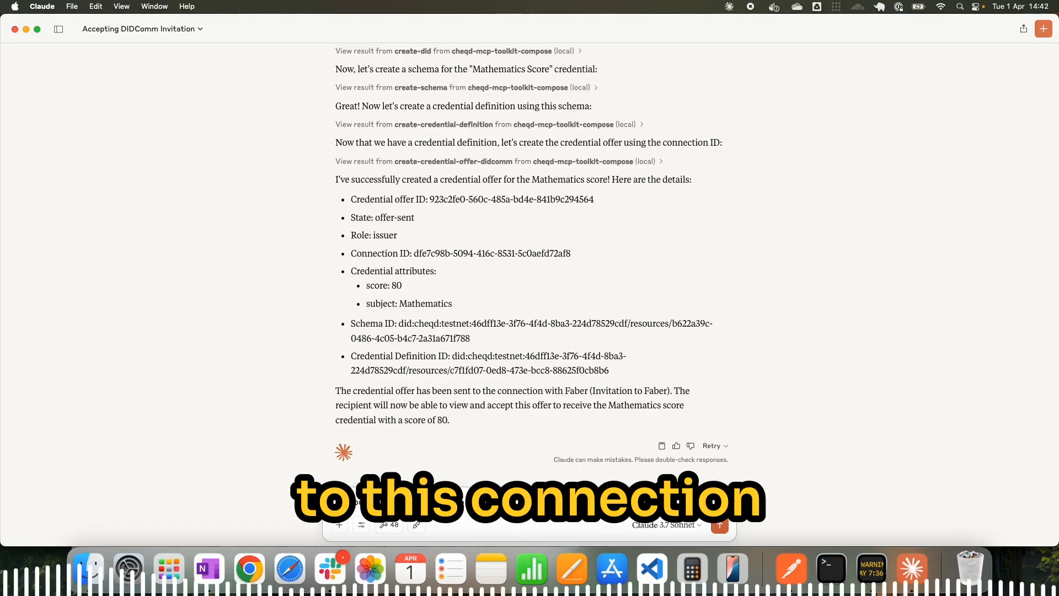
type(" request to this connection ")
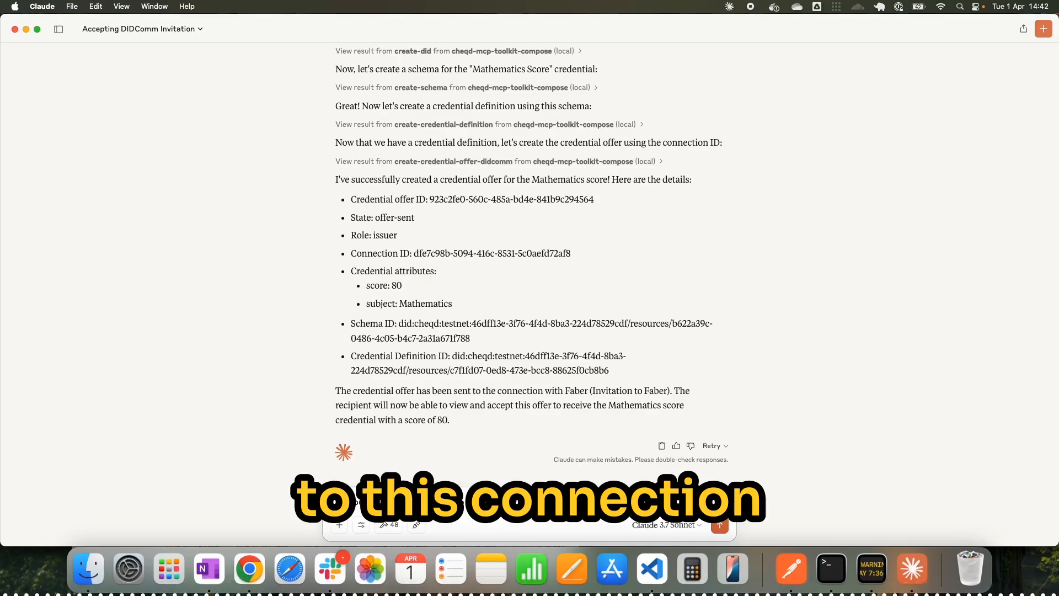
type("for")
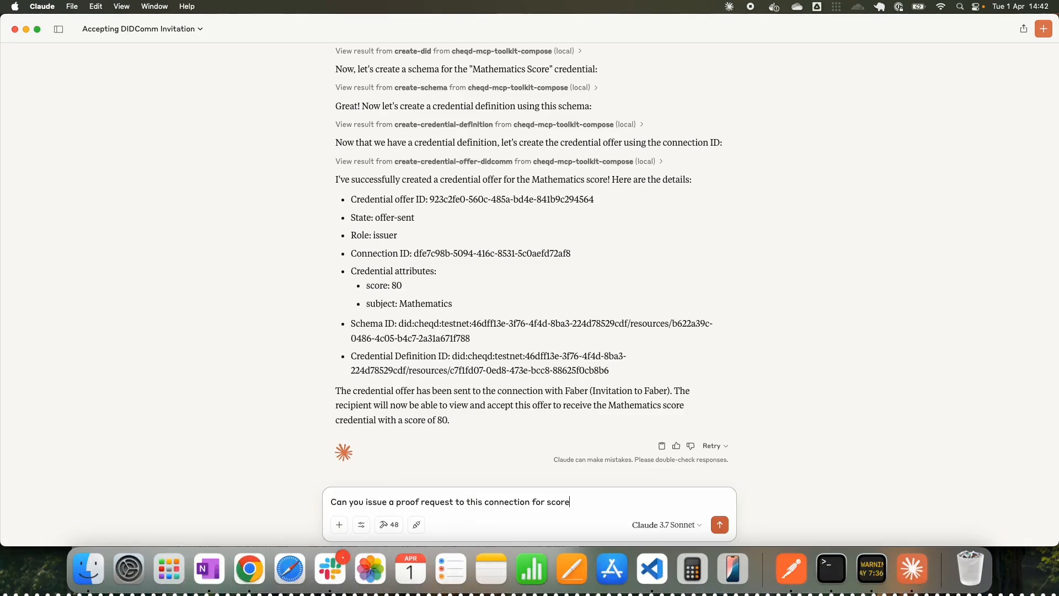
type(" score")
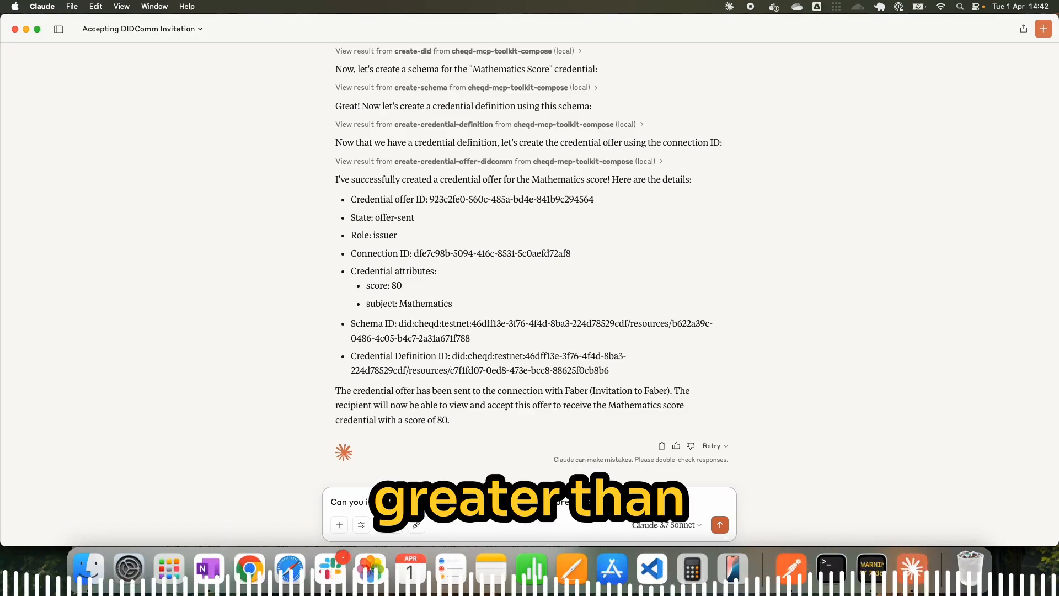
type(" greather than")
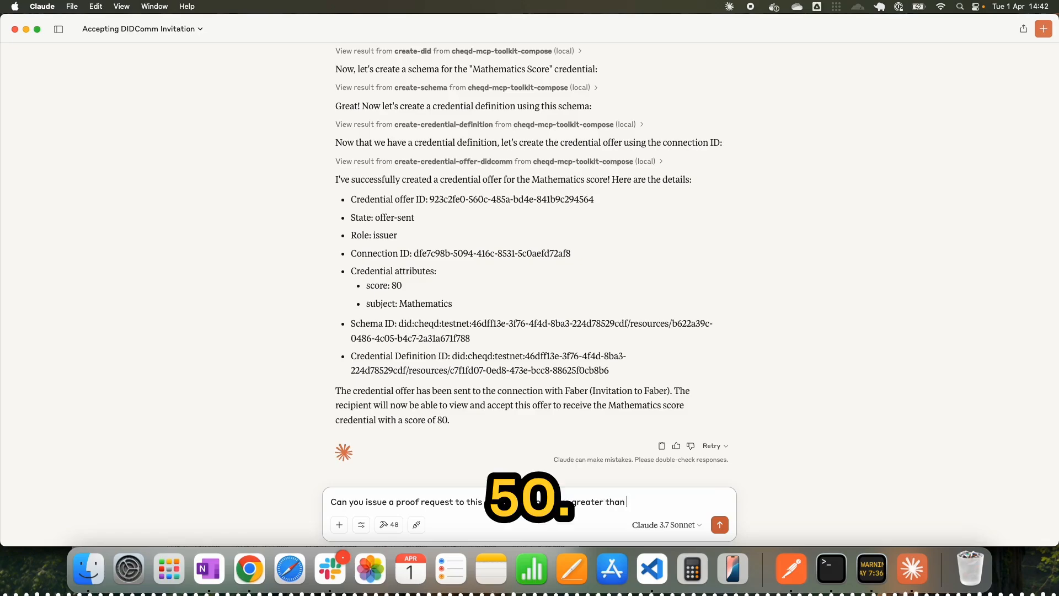
key("Return")
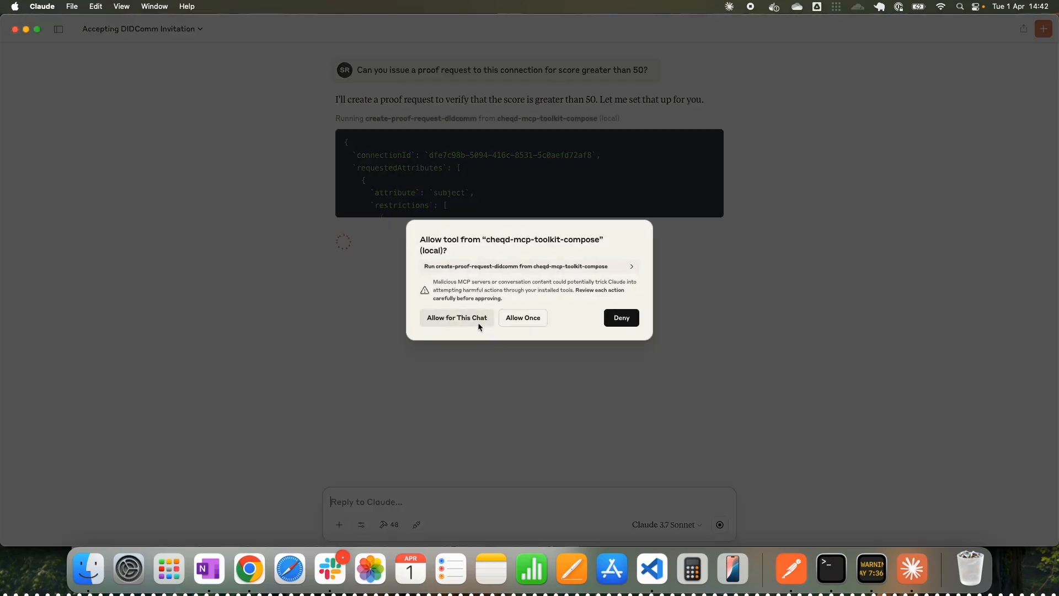
left_click(475, 319)
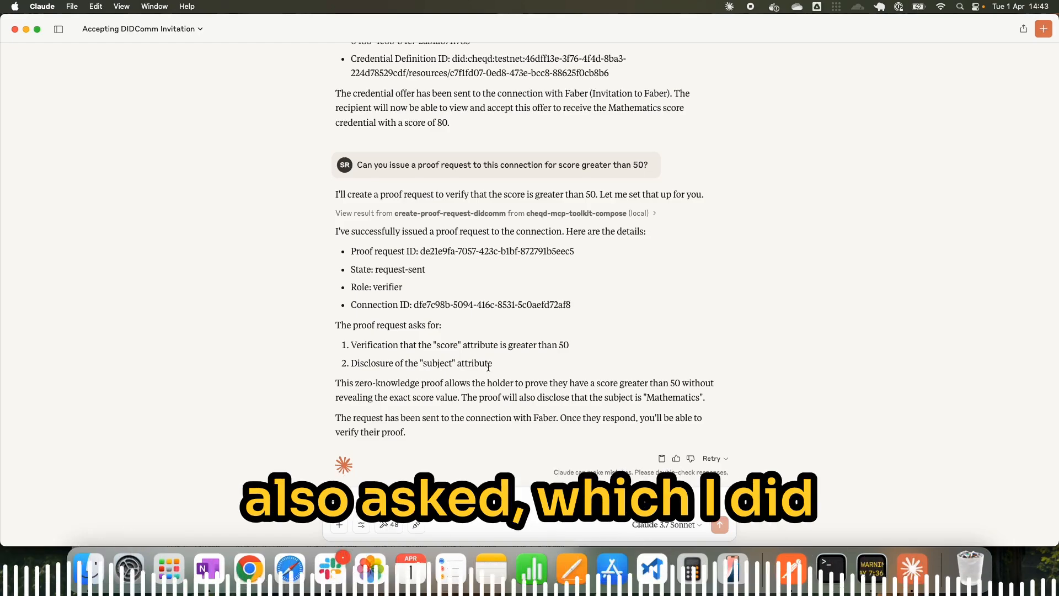
Expand the create-proof-request-didcomm result in the chat and examine its requested predicates
left_click(458, 213)
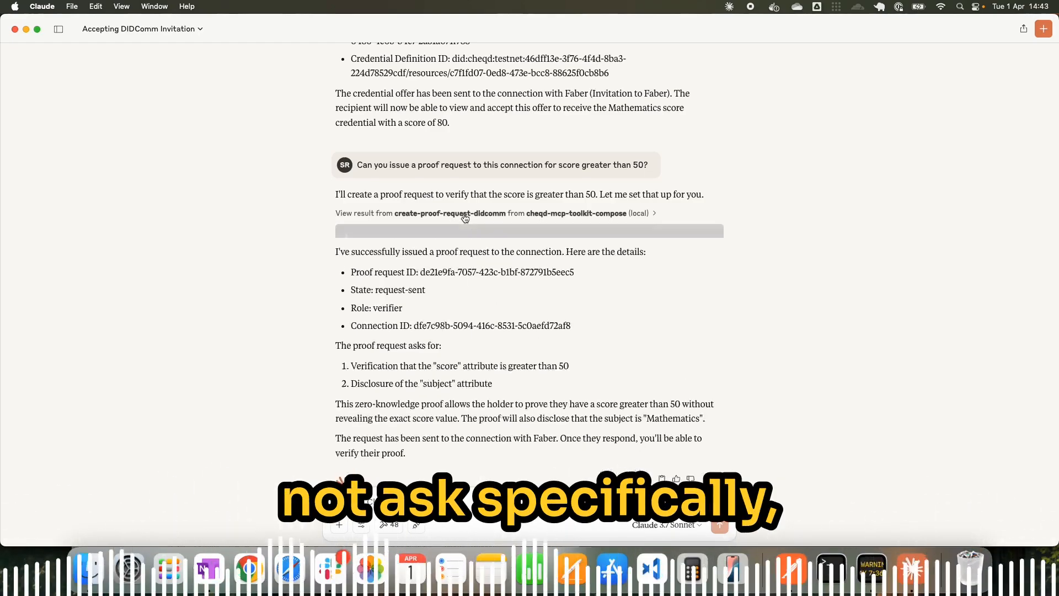
scroll(465, 292, "down", 5)
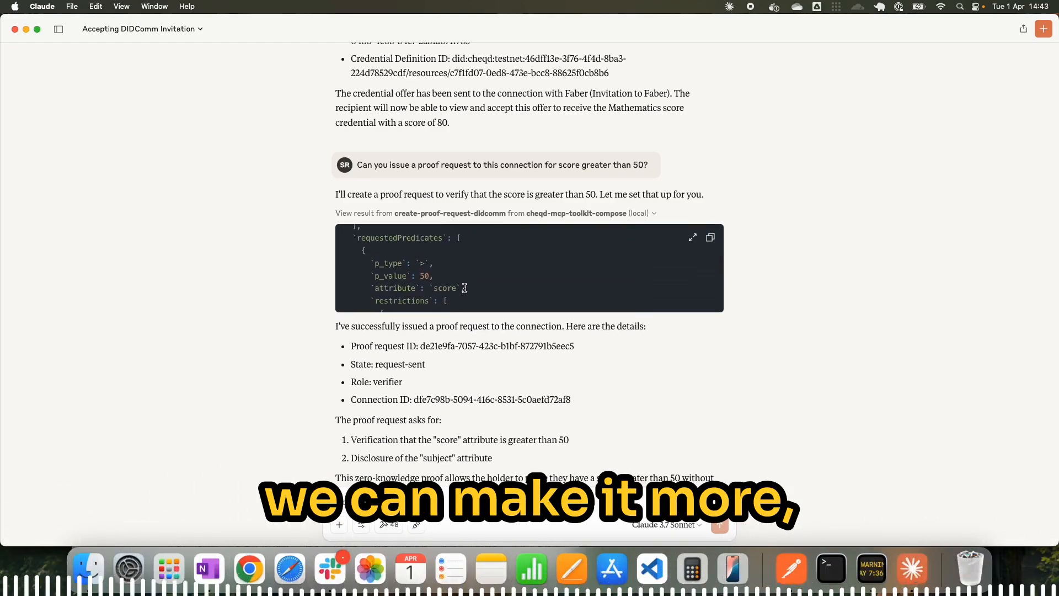
Switch to Postman, send the Holder checks Presentation Request request, and look through the timestamps and proof request details in its response
left_click(792, 569)
left_click(150, 442)
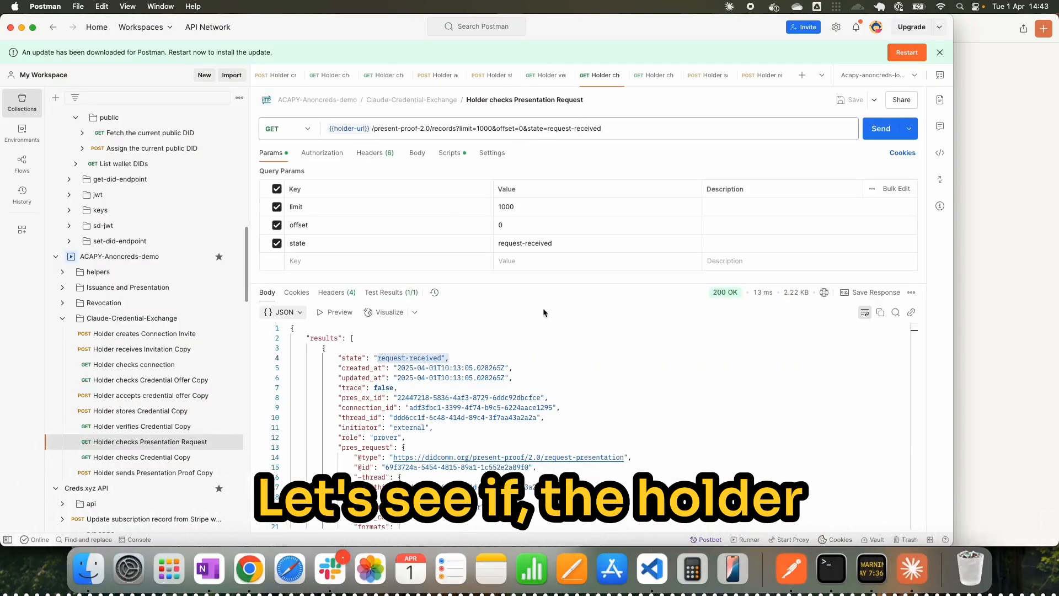
left_click(881, 129)
scroll(563, 400, "down", 1)
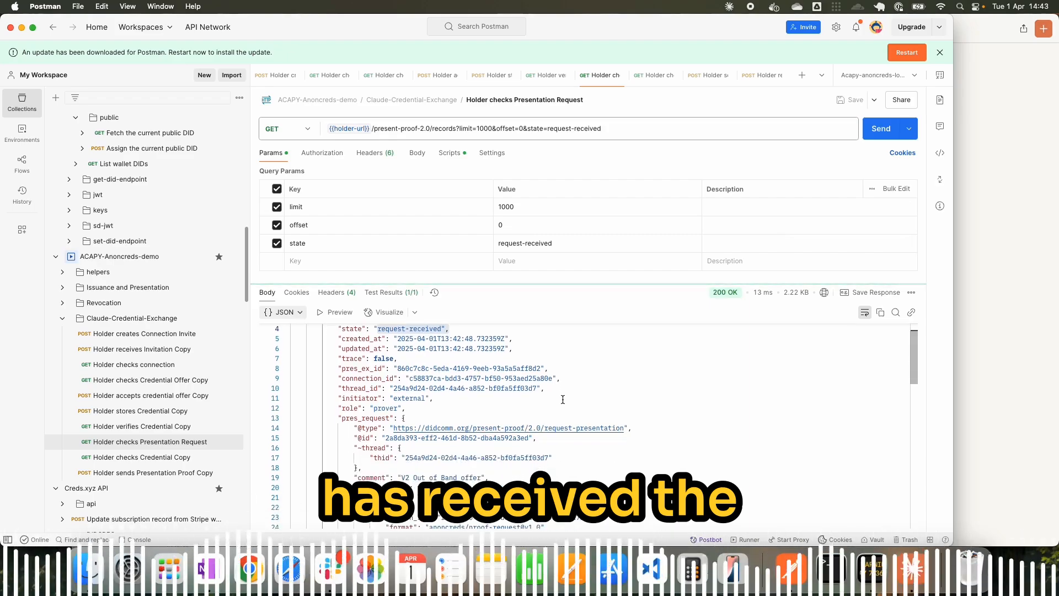
scroll(373, 368, "up", 1)
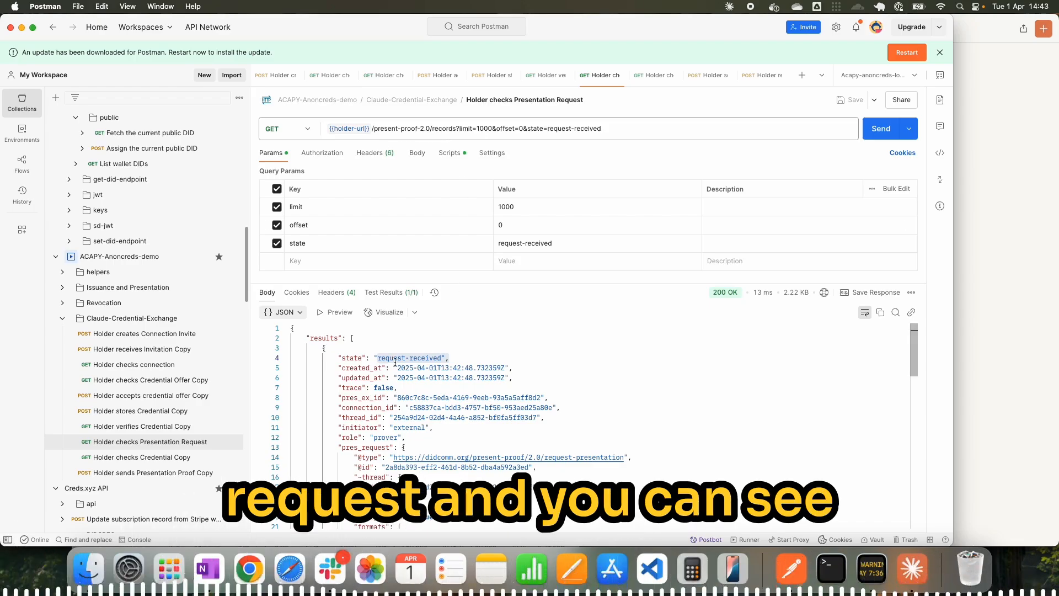
left_click_drag(434, 378, 568, 378)
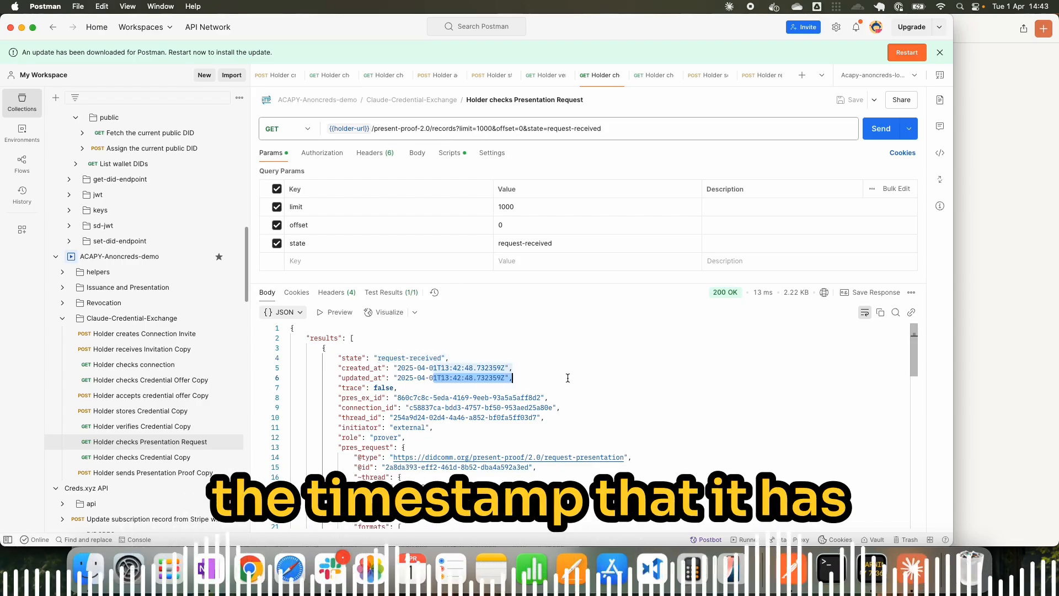
scroll(557, 378, "down", 10)
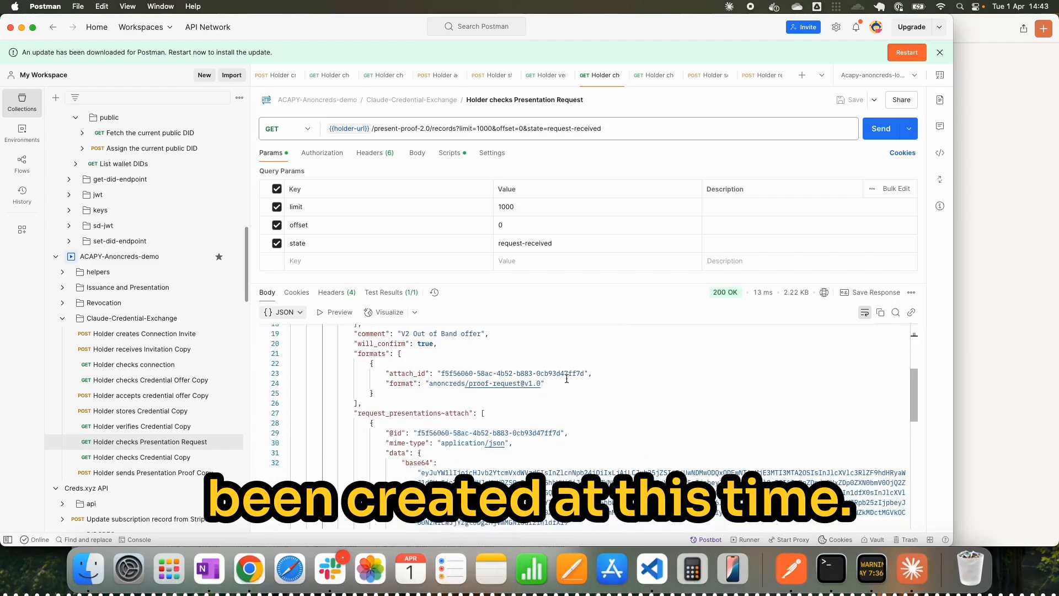
scroll(567, 378, "down", 8)
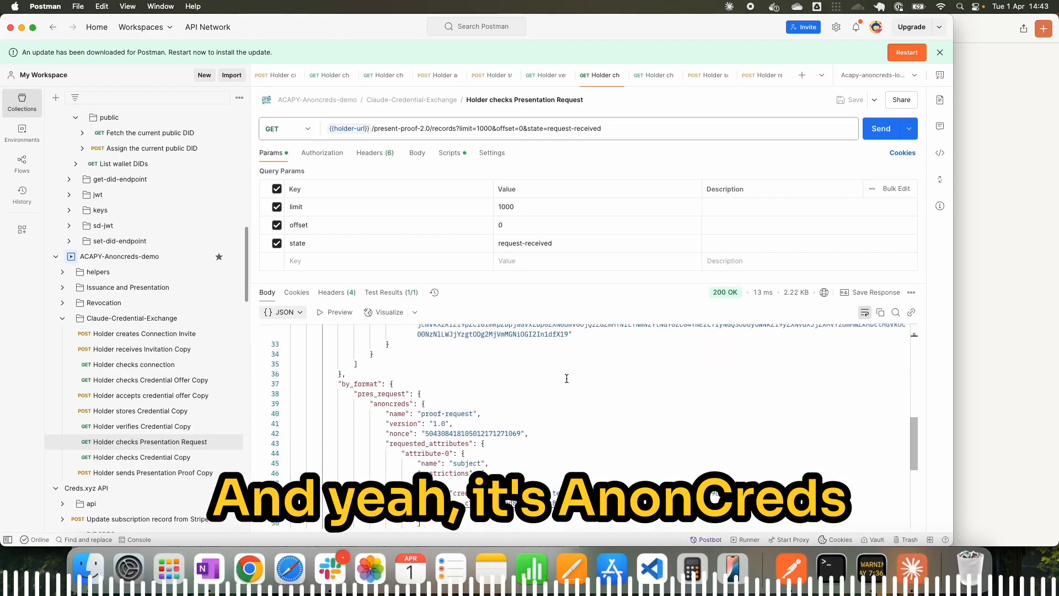
Send the Holder checks Credential Copy request to find matching credentials, and open the Holder sends Presentation Proof Copy request
left_click(142, 458)
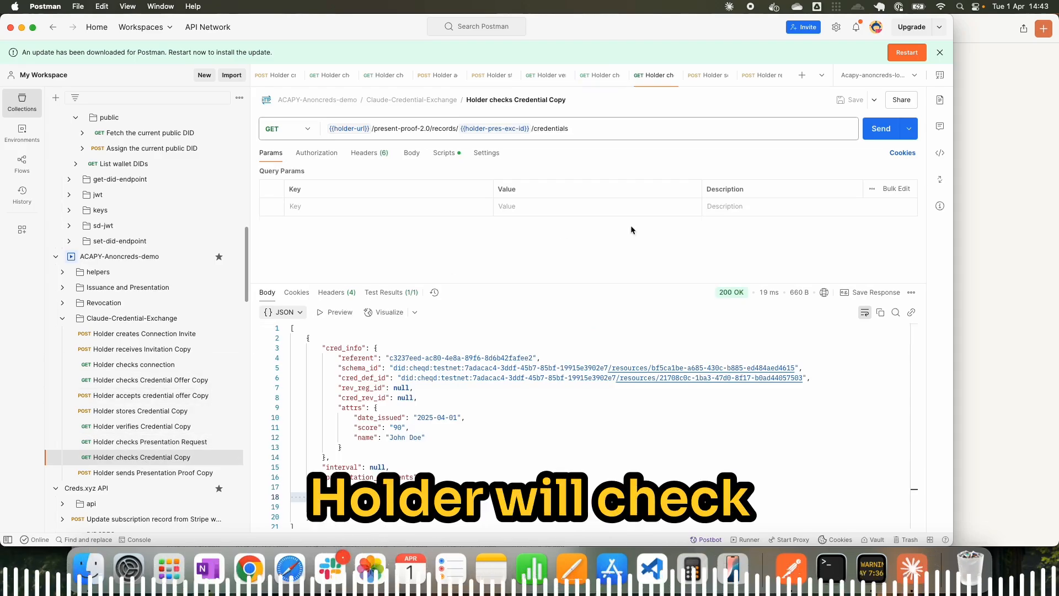
left_click(874, 129)
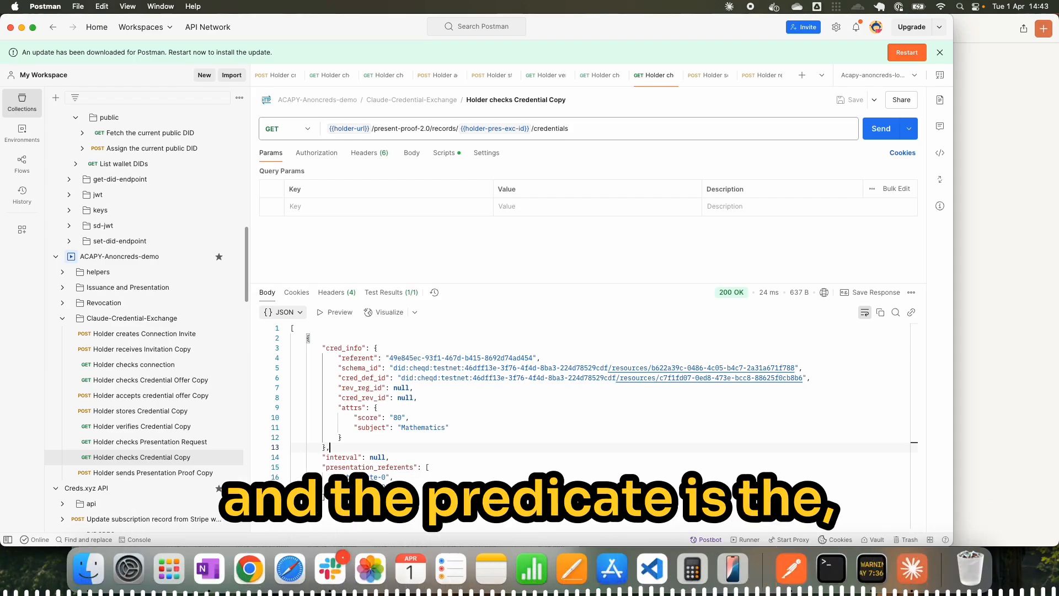
left_click(154, 473)
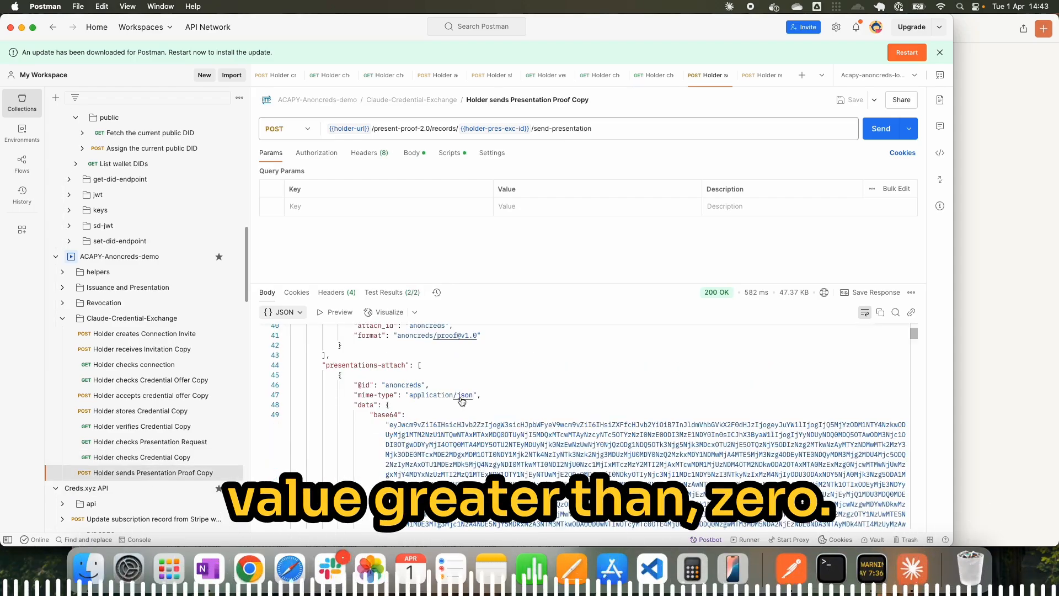
Return to Claude, ask it to check the status of the proof request, allow get-proof-record for this chat, and collapse its result
key("super+Tab")
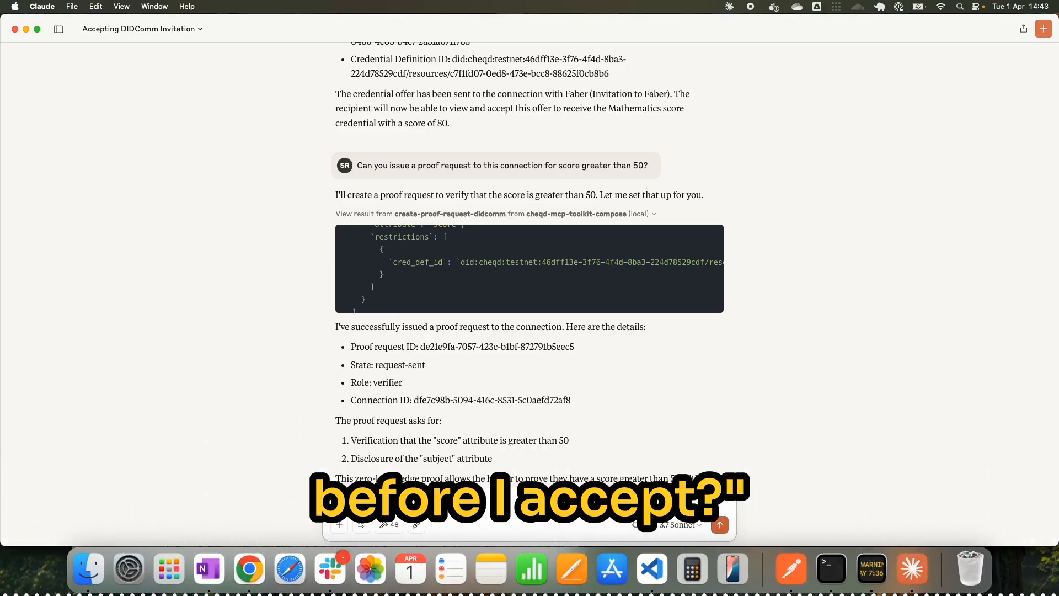
type("status of the proof request")
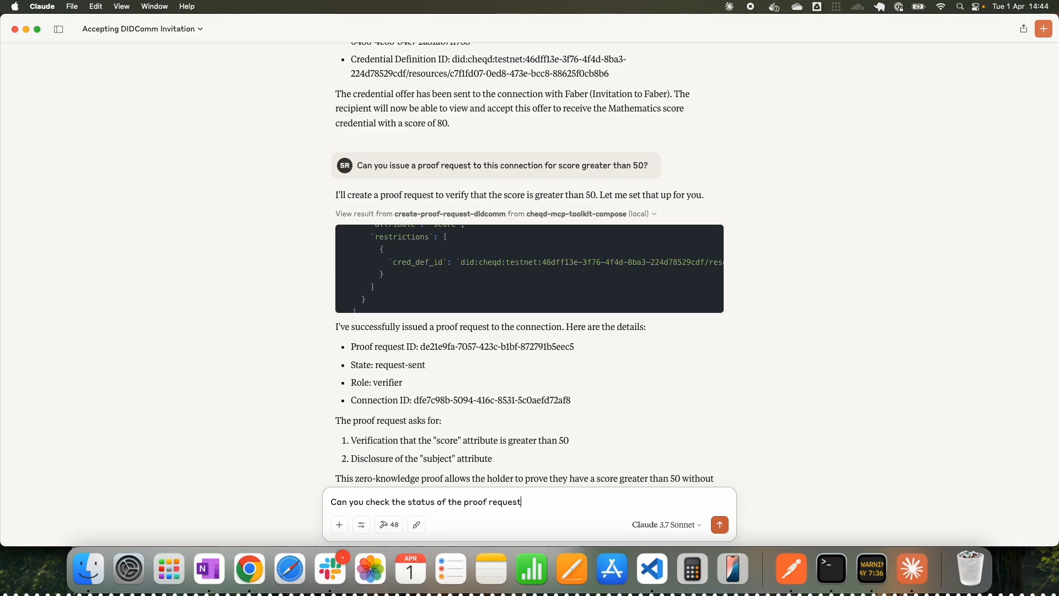
key("Return")
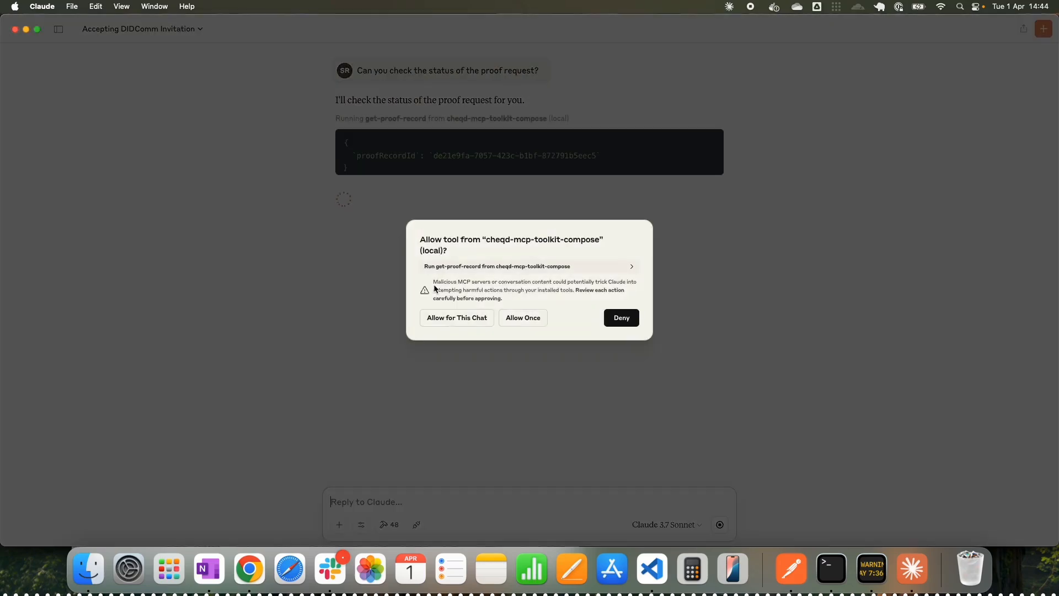
left_click(441, 318)
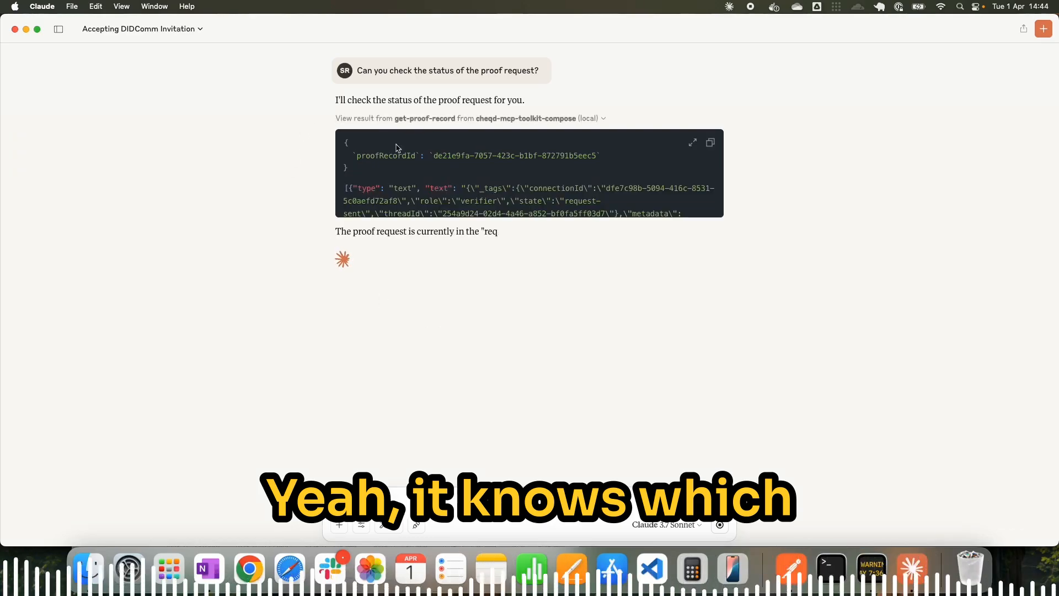
left_click(419, 120)
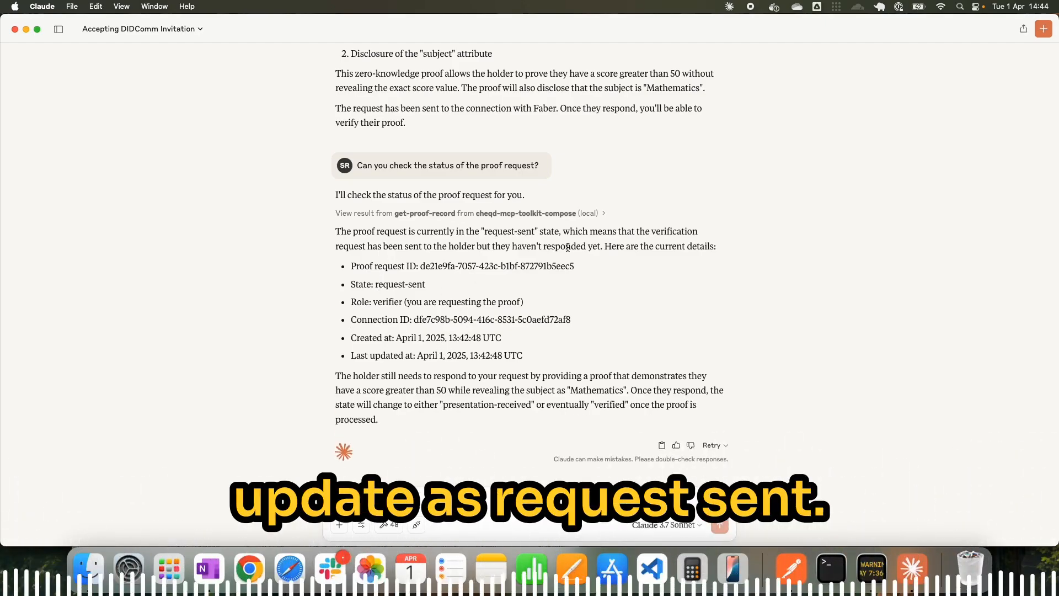
Switch back to Postman and send the holder's proof with the Holder sends Presentation Proof Copy request
key("super+Tab")
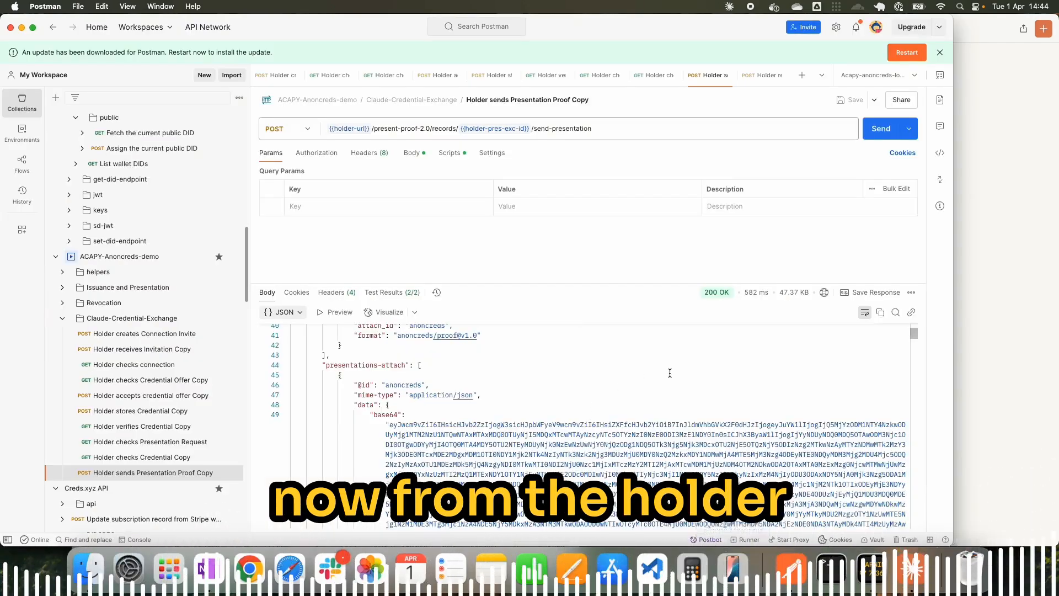
left_click(881, 128)
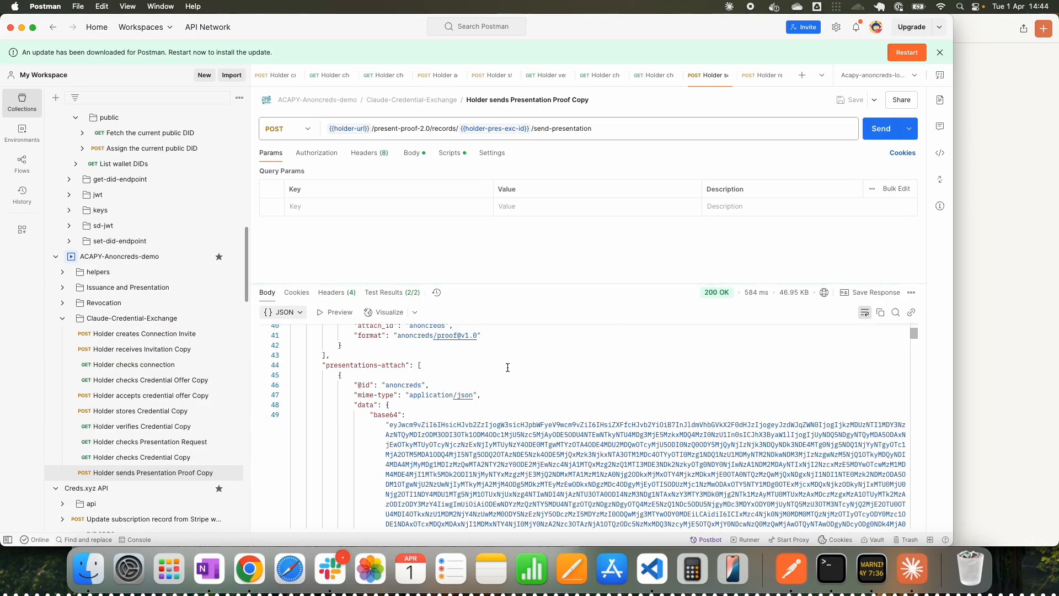
Return to Claude, ask it "Please check again", and review the verification result and the proven claims in its reply
key("super+Tab")
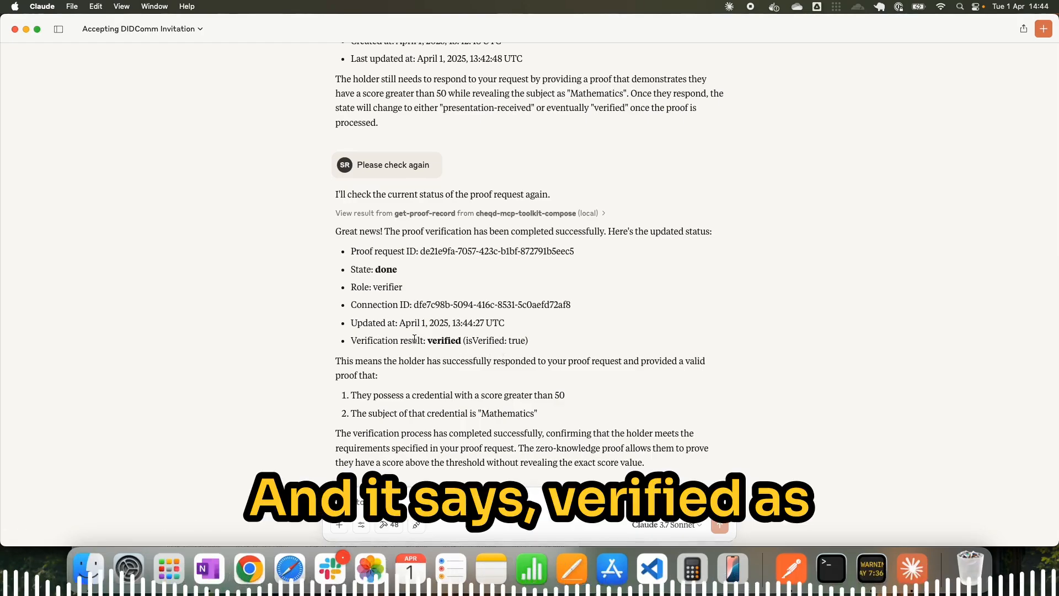
left_click_drag(415, 339, 538, 340)
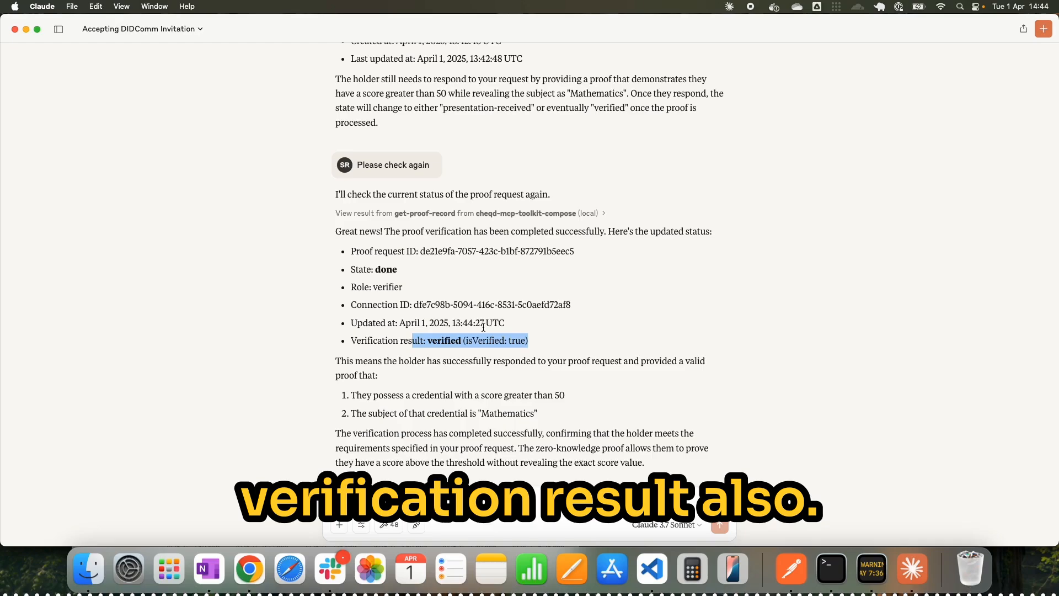
left_click_drag(366, 395, 538, 418)
scroll(439, 413, "up", 1)
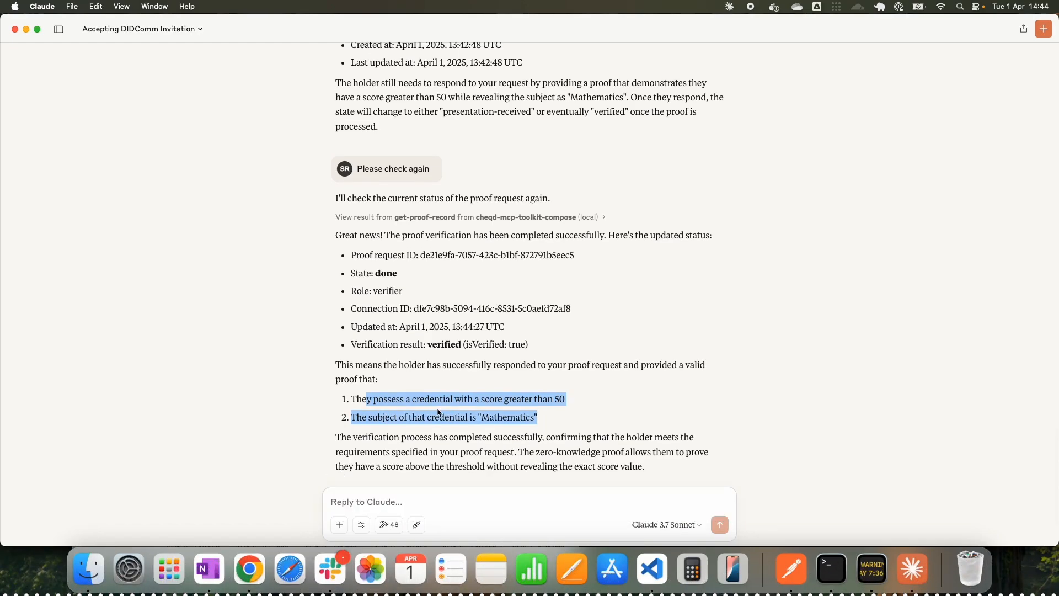
scroll(438, 413, "down", 4)
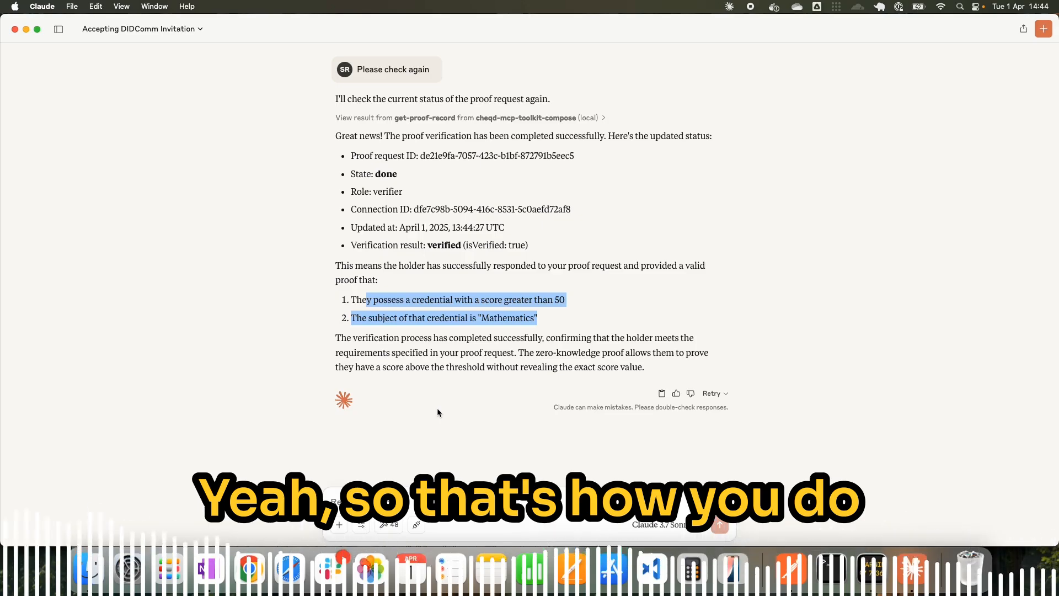